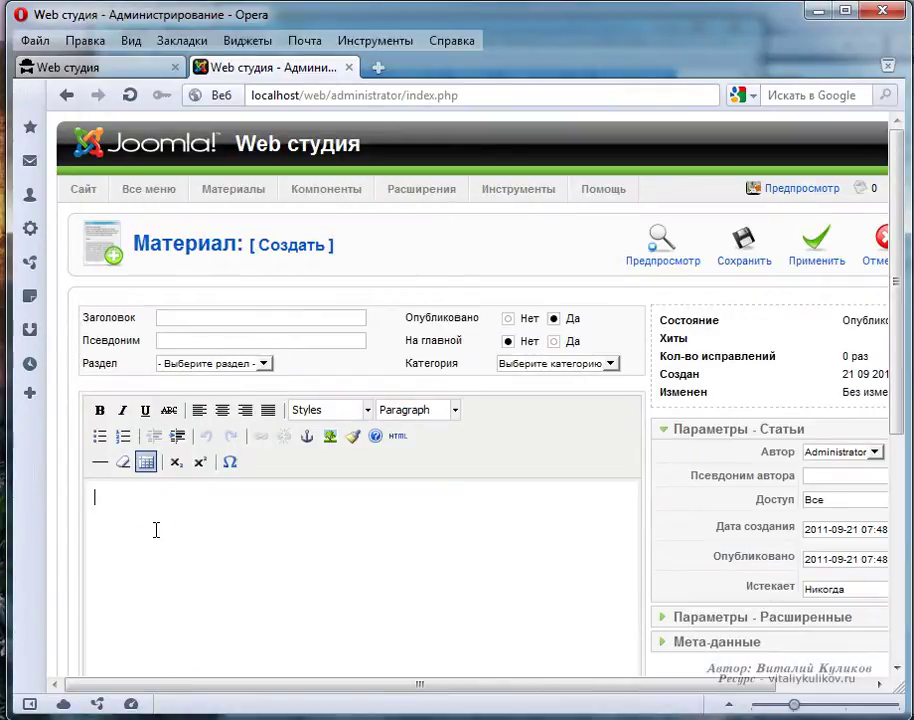
Step: Paste the copied pricing text into the article body and apply the Paragraph format to all of it
key(ctrl+v)
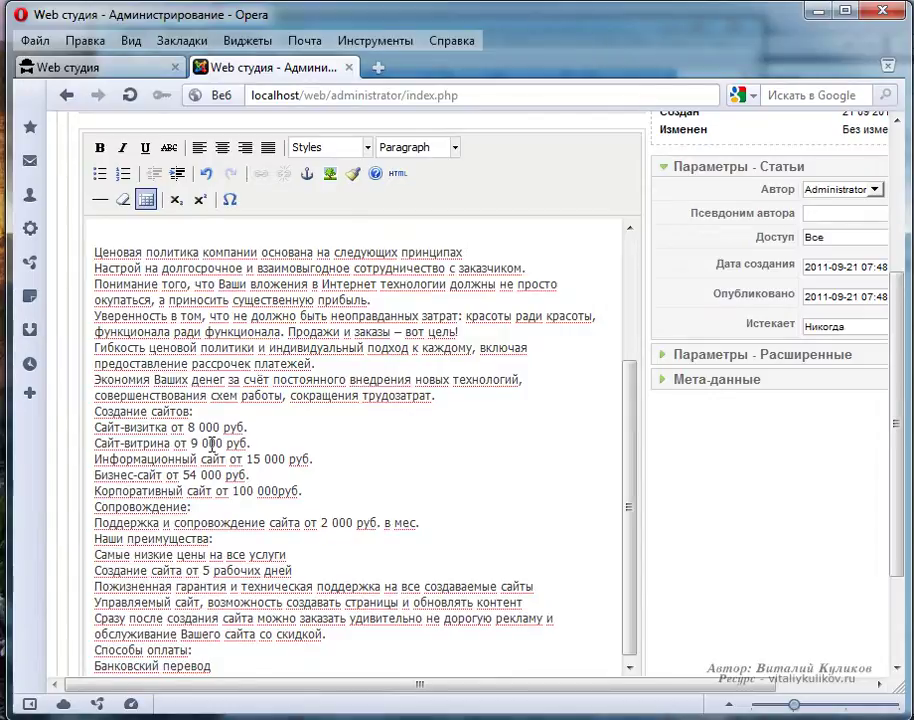
key(ctrl+a)
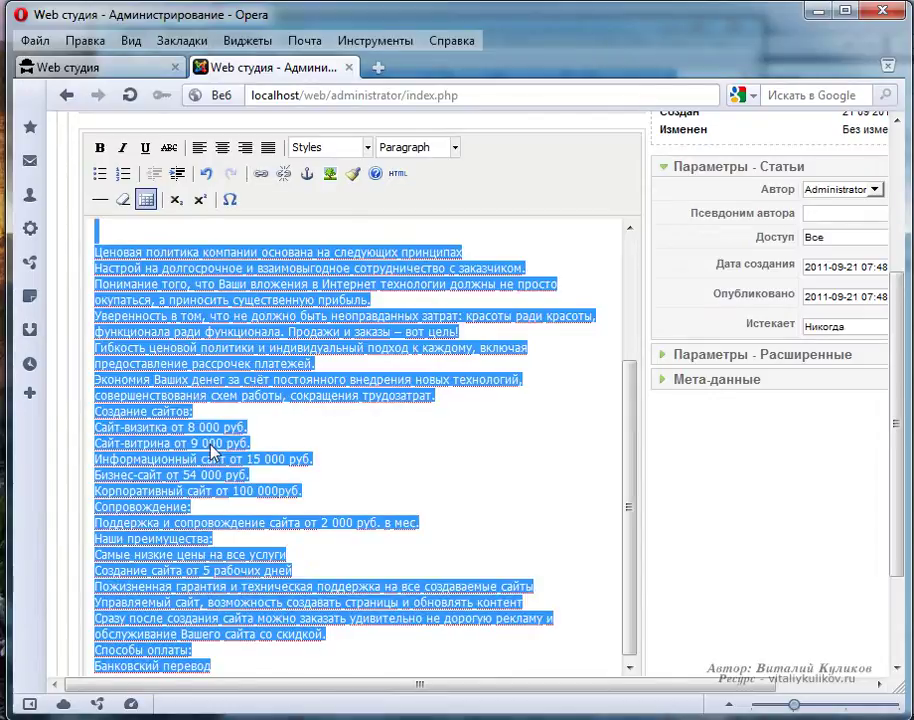
click(455, 148)
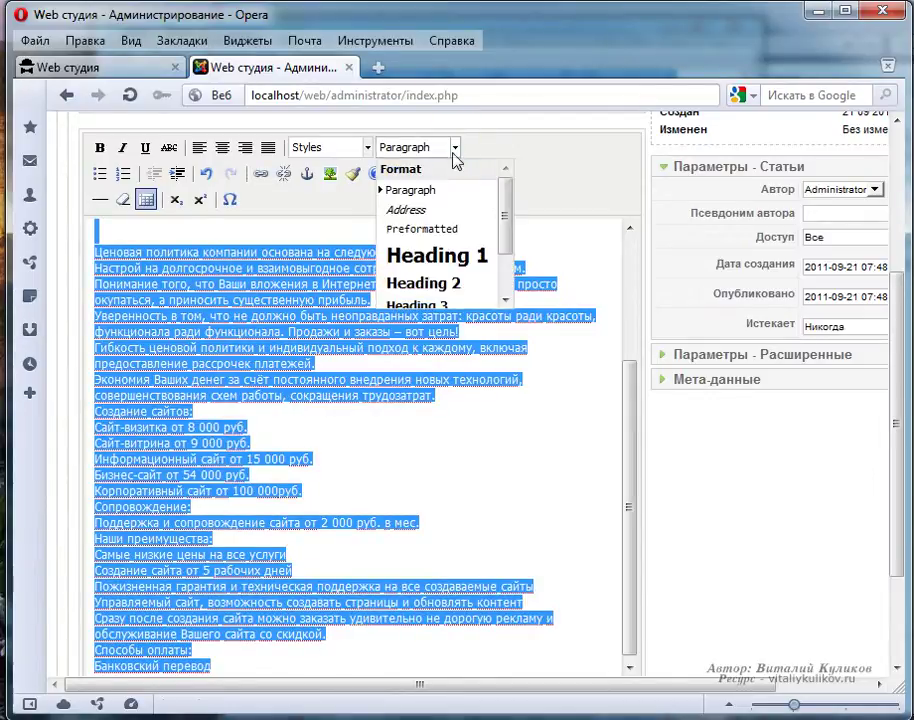
click(410, 190)
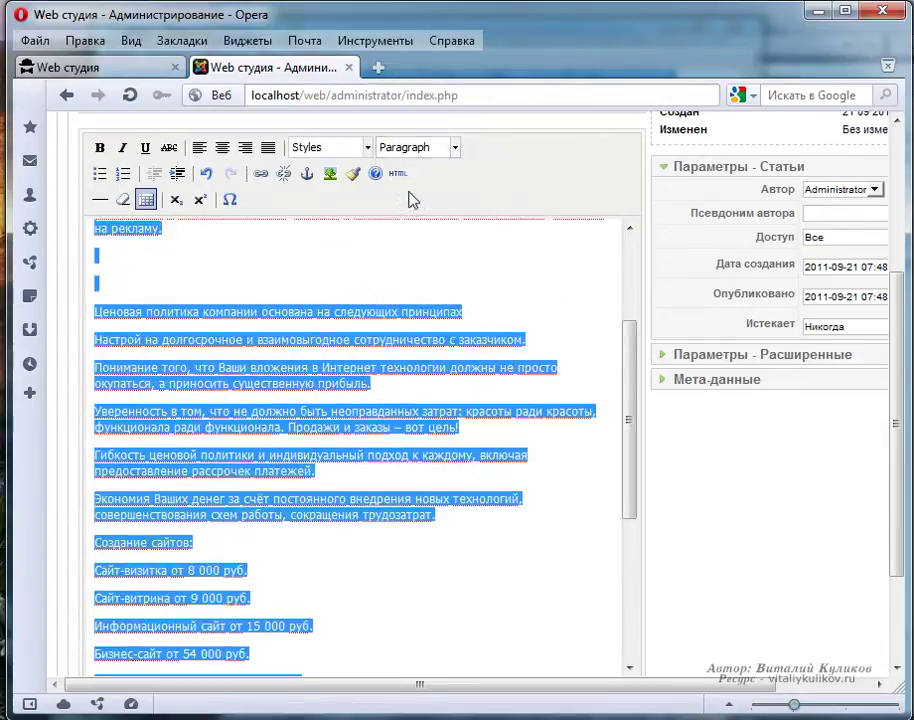
Step: Delete the two blank paragraphs above the line "Ценовая политика компании основана на следующих принципах"
click(107, 257)
key(Delete)
key(Delete)
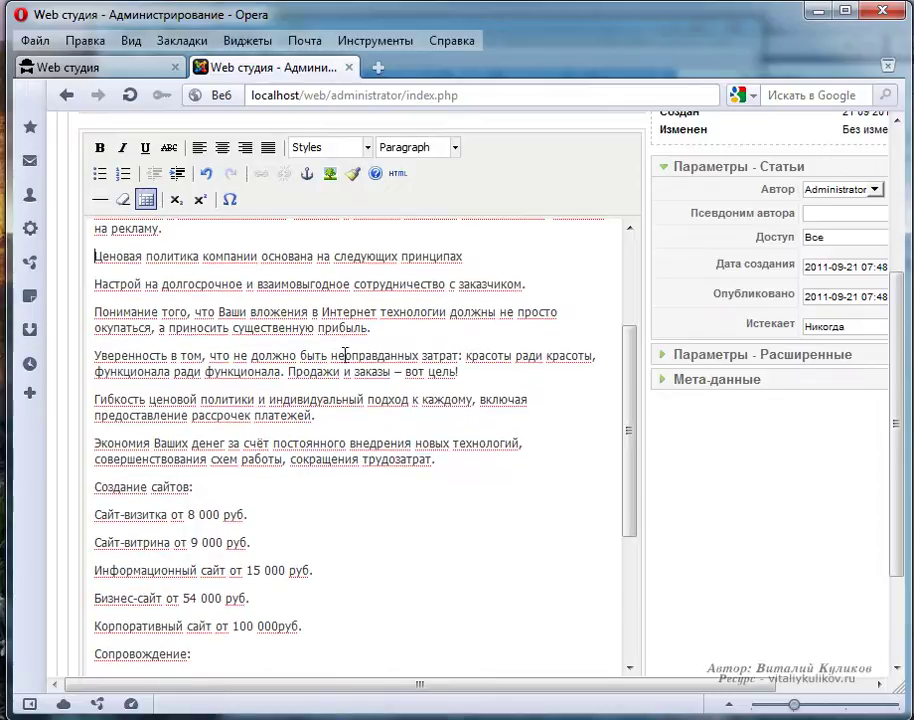
Step: Delete the blank paragraph below the opening line "Какова цена создания сайта?", keeping the text that follows intact
drag(630, 421, 632, 245)
click(103, 261)
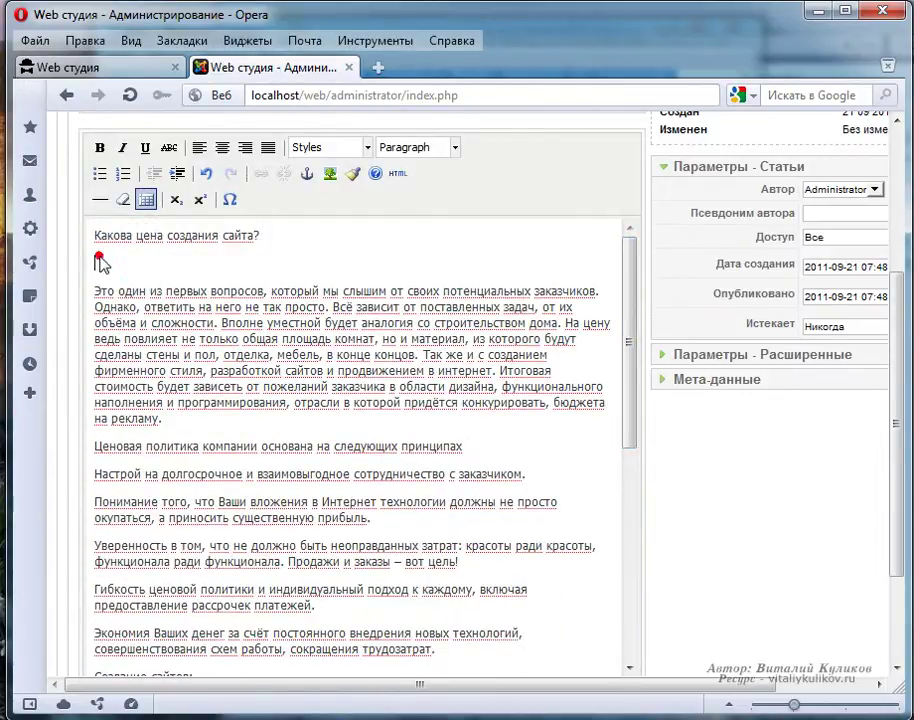
key(Delete)
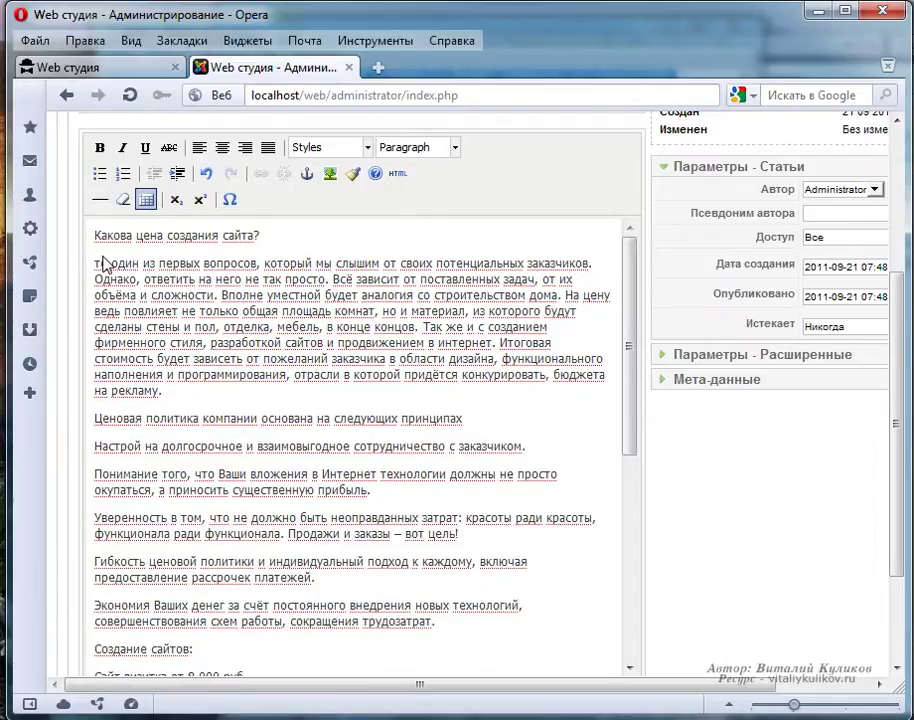
key(ctrl+z)
click(106, 253)
click(110, 258)
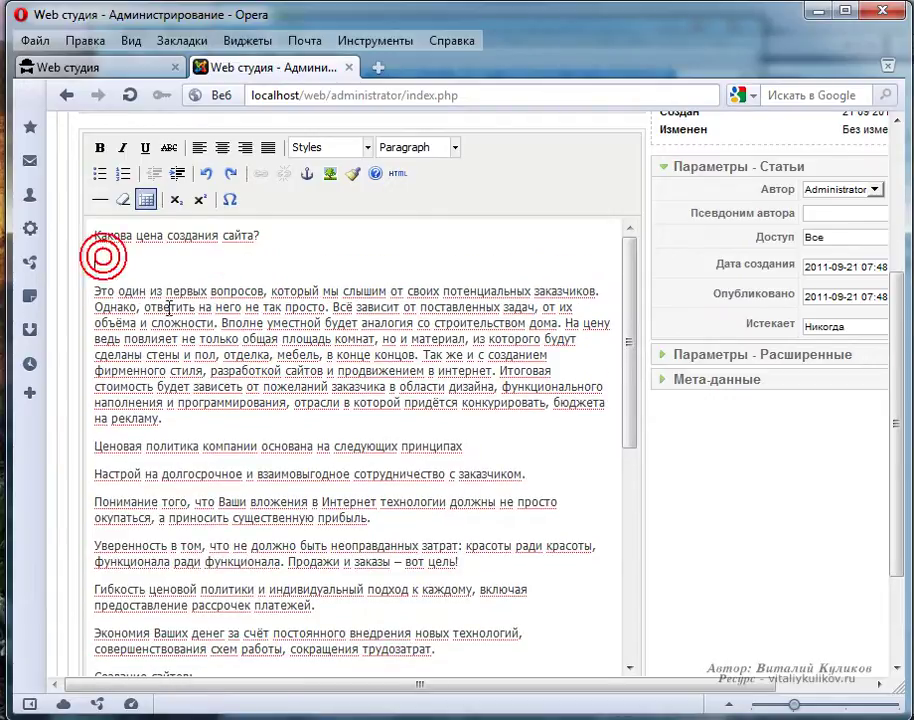
key(Delete)
Step: Format the opening line "Какова цена создания сайта?" as Heading 1
drag(260, 236, 66, 243)
click(455, 147)
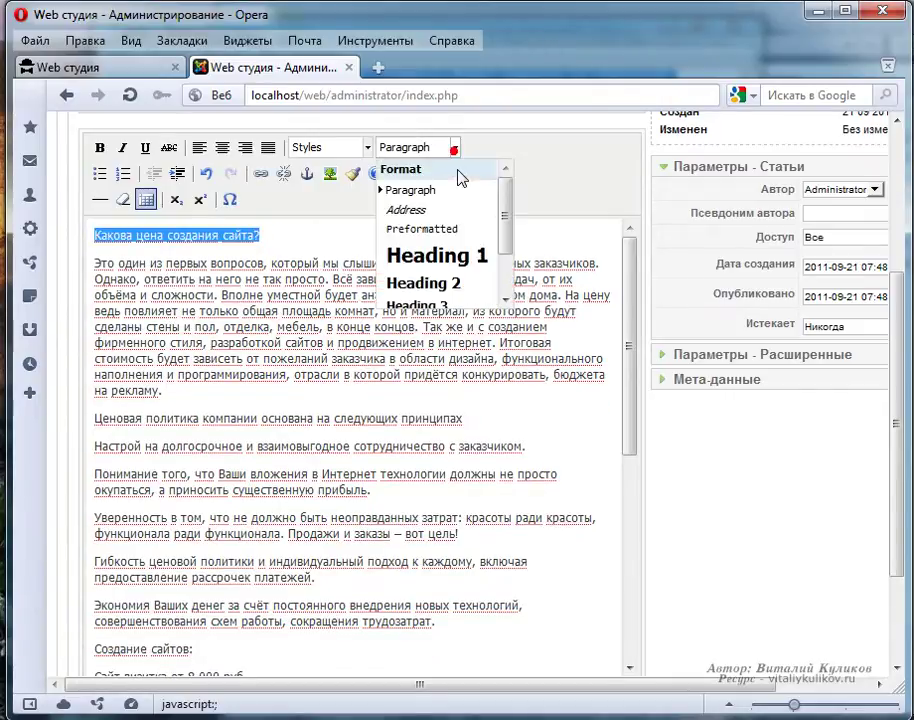
click(452, 257)
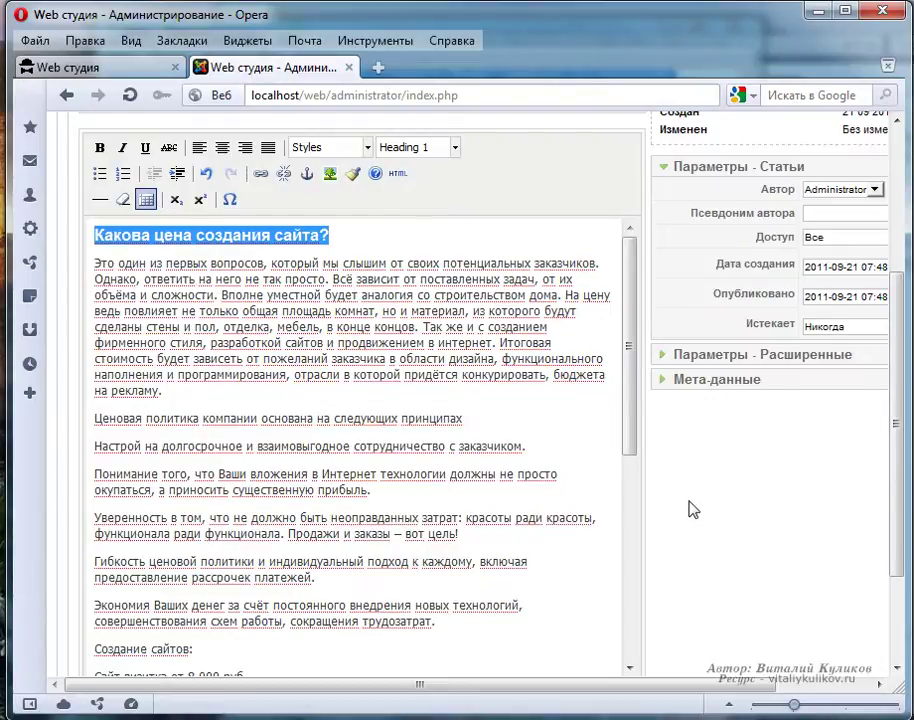
Step: Set the article's section (Раздел) to "Не указано"
drag(898, 422, 900, 338)
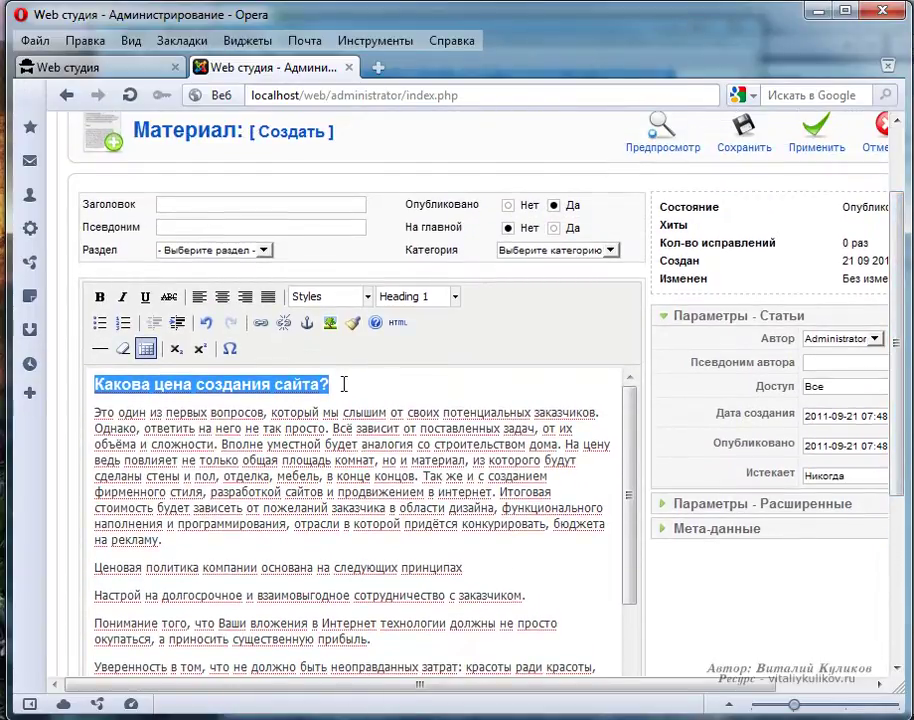
click(262, 250)
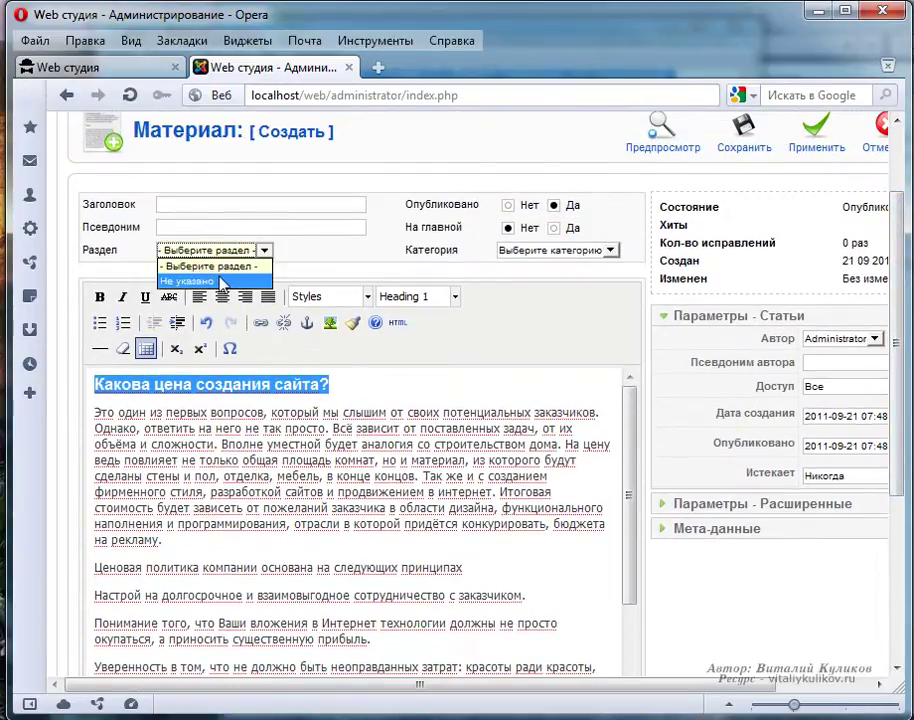
click(221, 281)
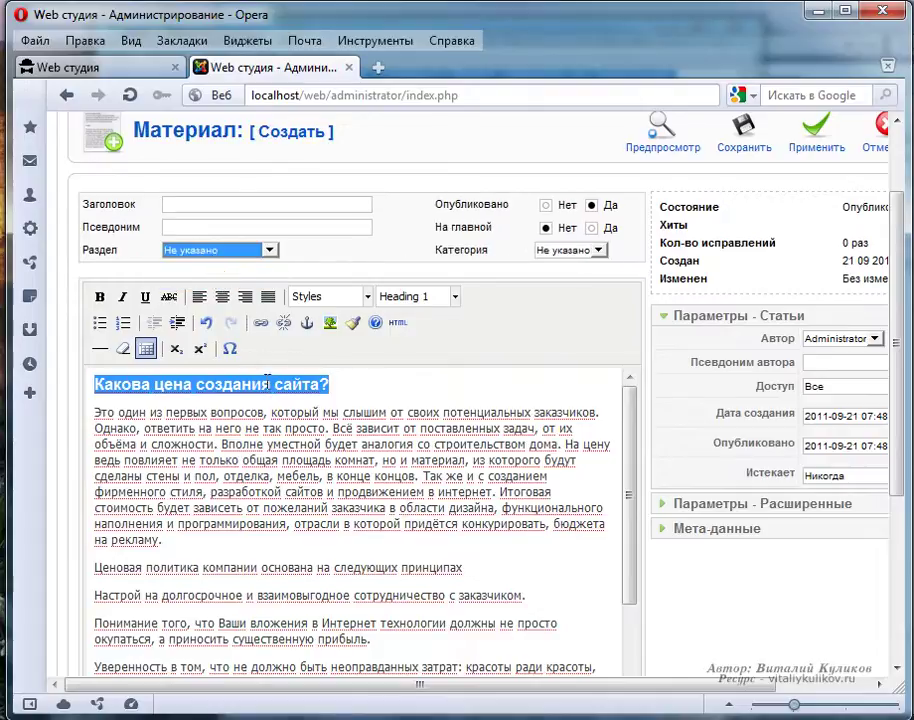
Step: Enter "Цена создания сайта" as the article's title (Заголовок)
drag(153, 386, 320, 385)
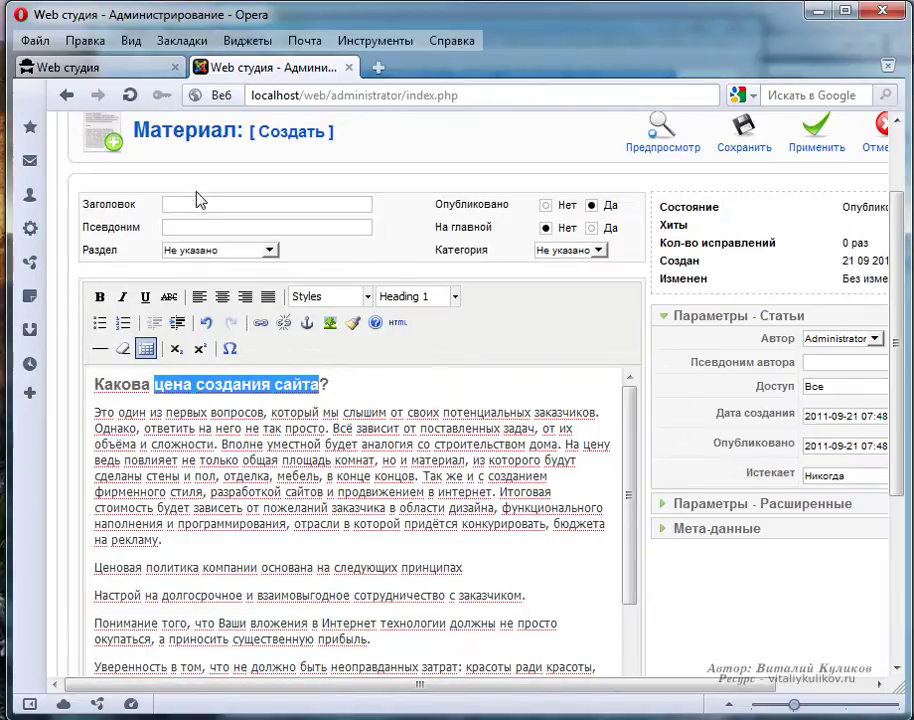
drag(96, 384, 322, 385)
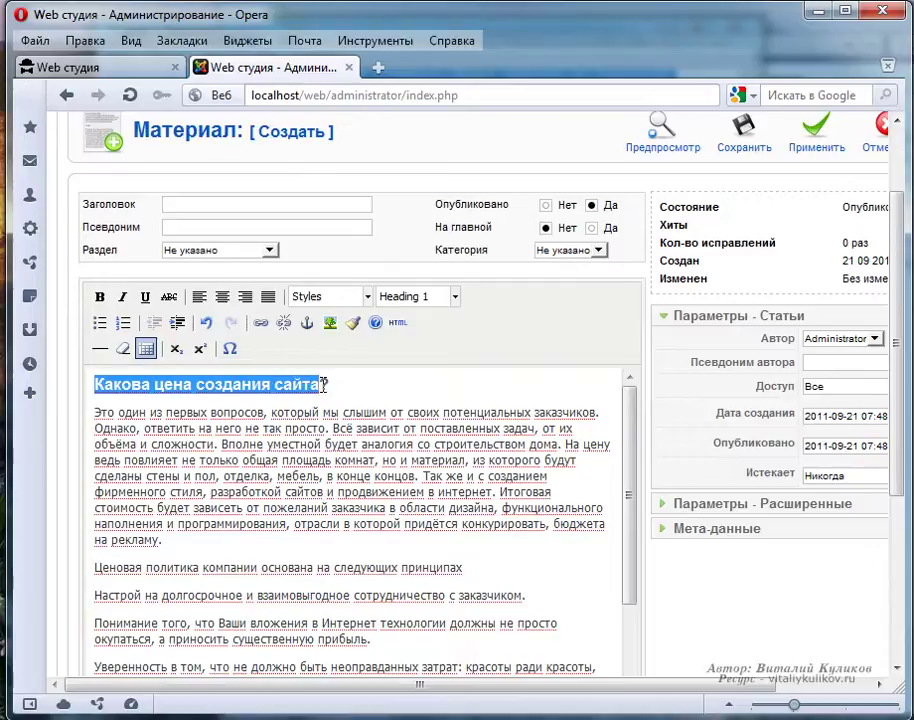
click(176, 203)
text(Цена создания сайта)
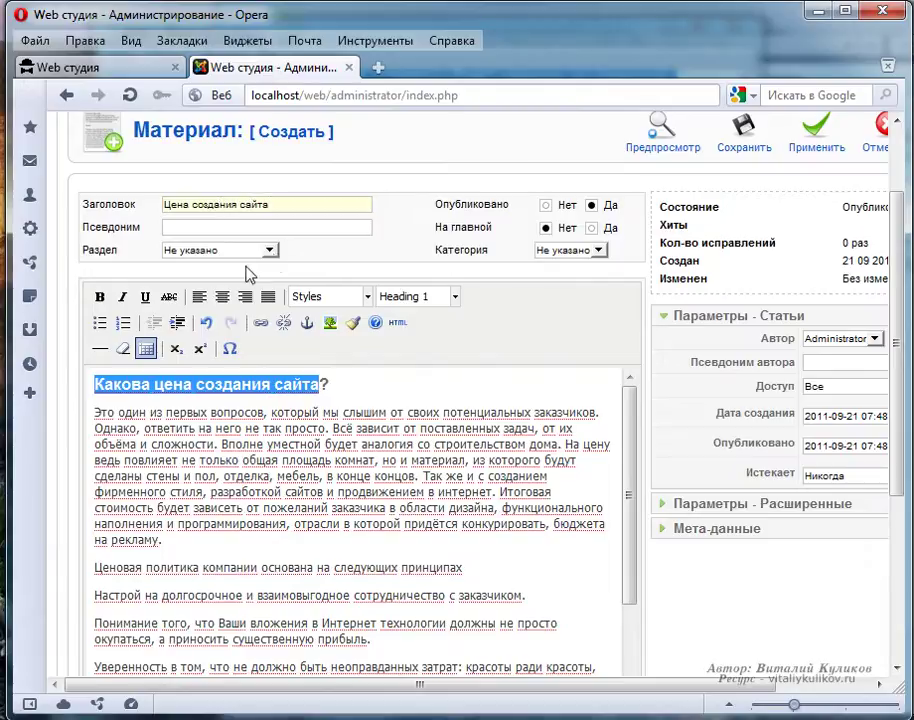
Step: Replace the first word of the article title with "Стоимость"
drag(189, 204, 140, 195)
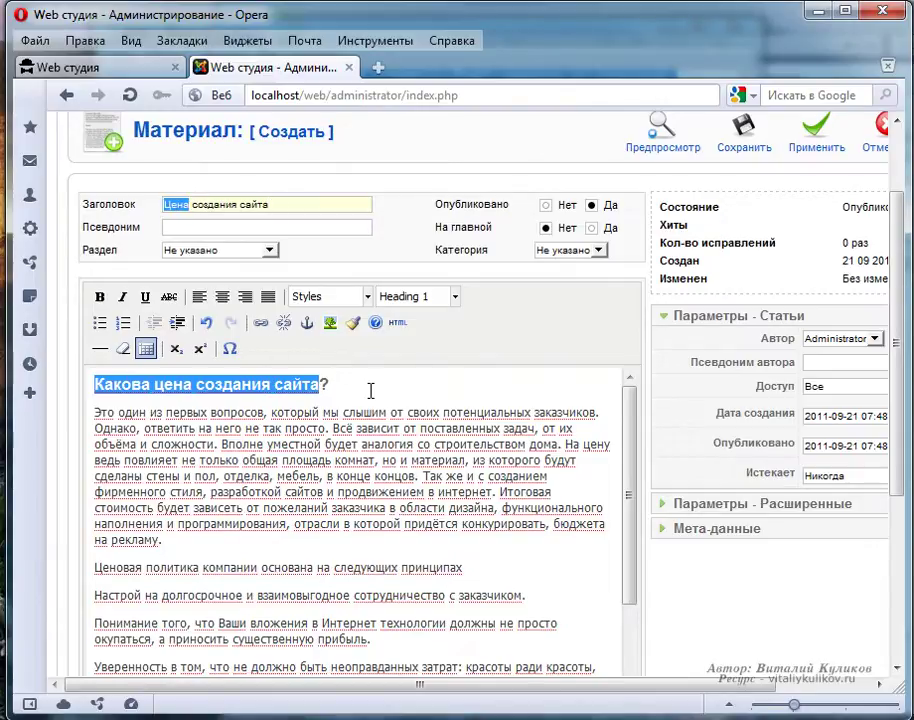
text(С)
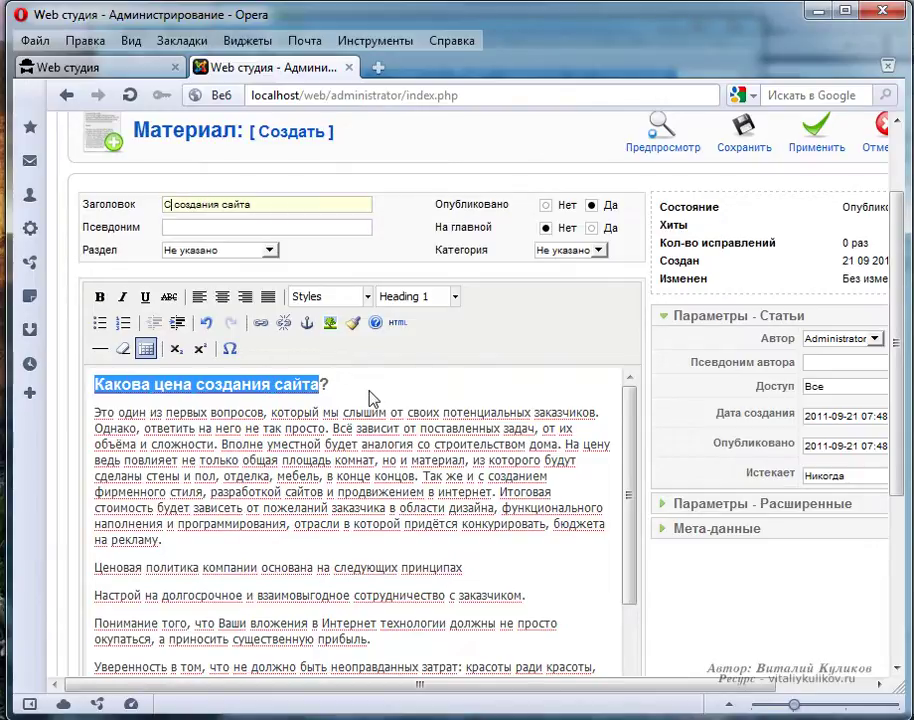
text(тоимость)
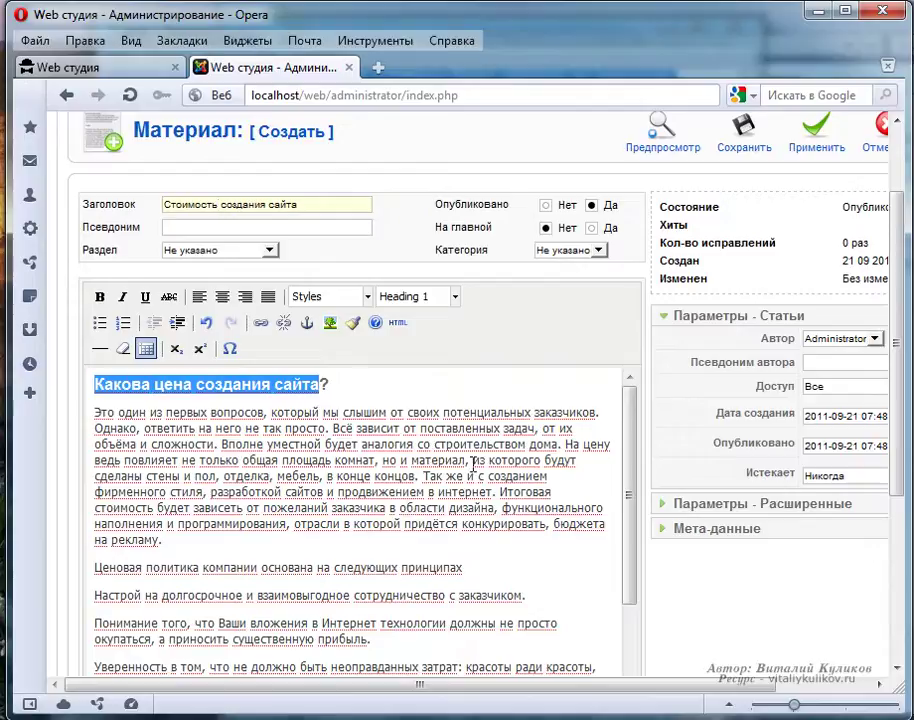
Step: Make the subheading line "Создание сайтов:" bold in the article body
scroll(632, 490, down, 1)
drag(632, 490, 632, 660)
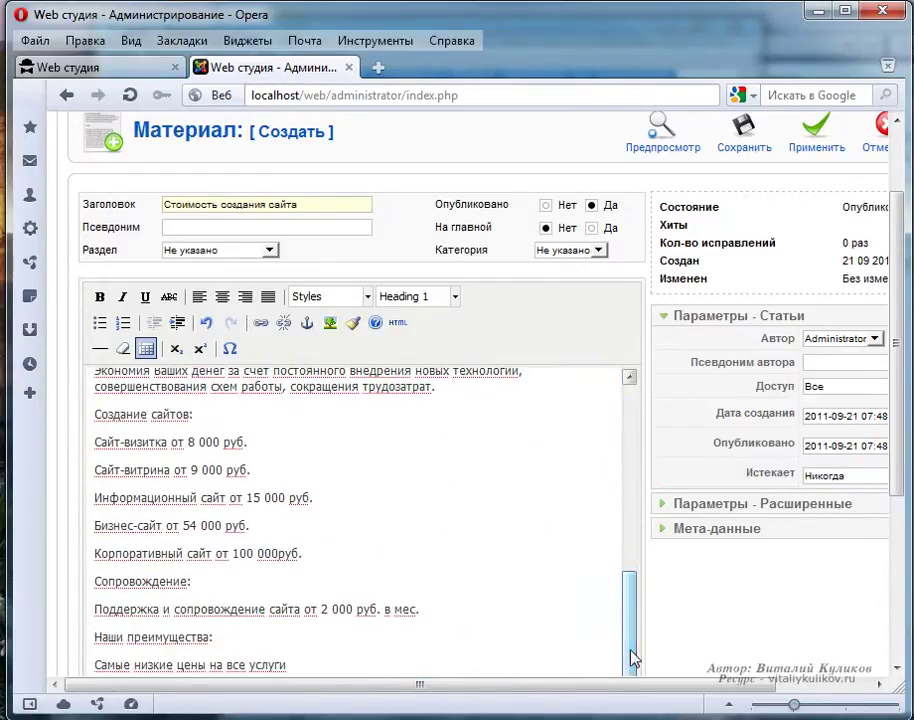
drag(95, 441, 144, 470)
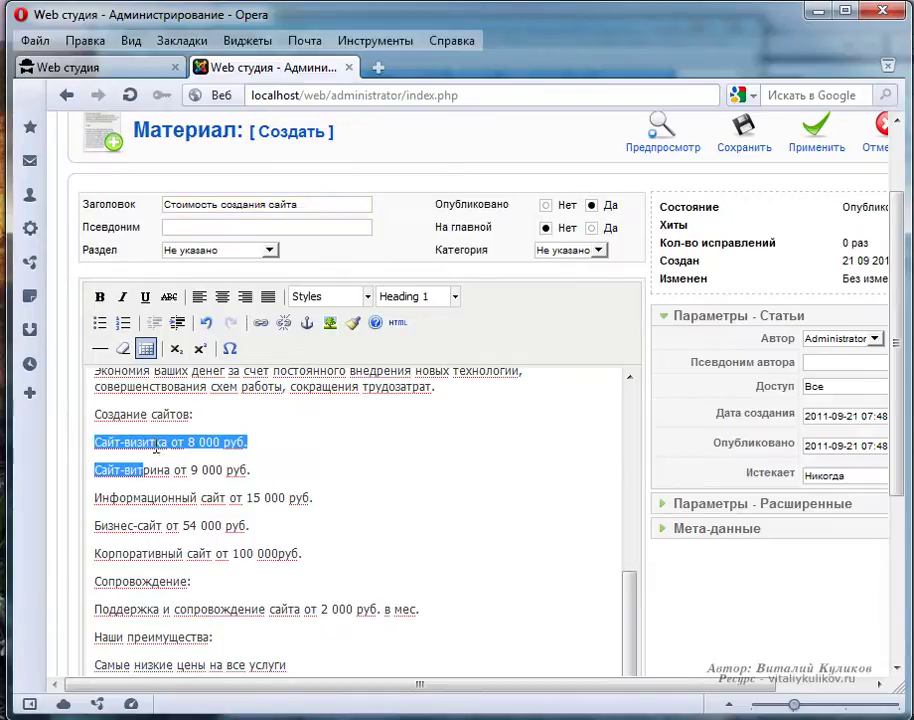
drag(95, 414, 193, 414)
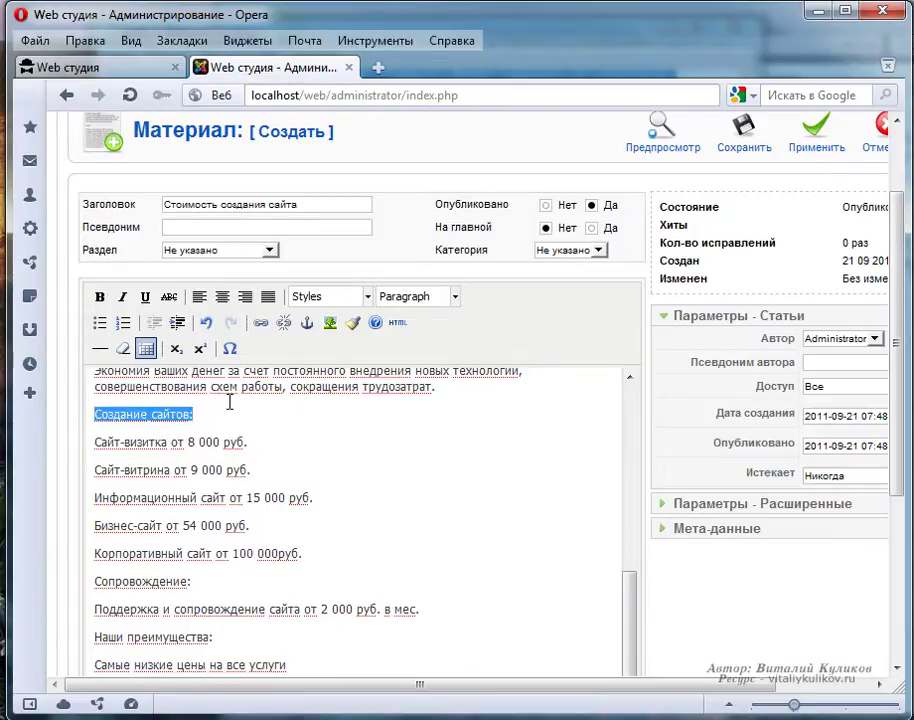
click(99, 296)
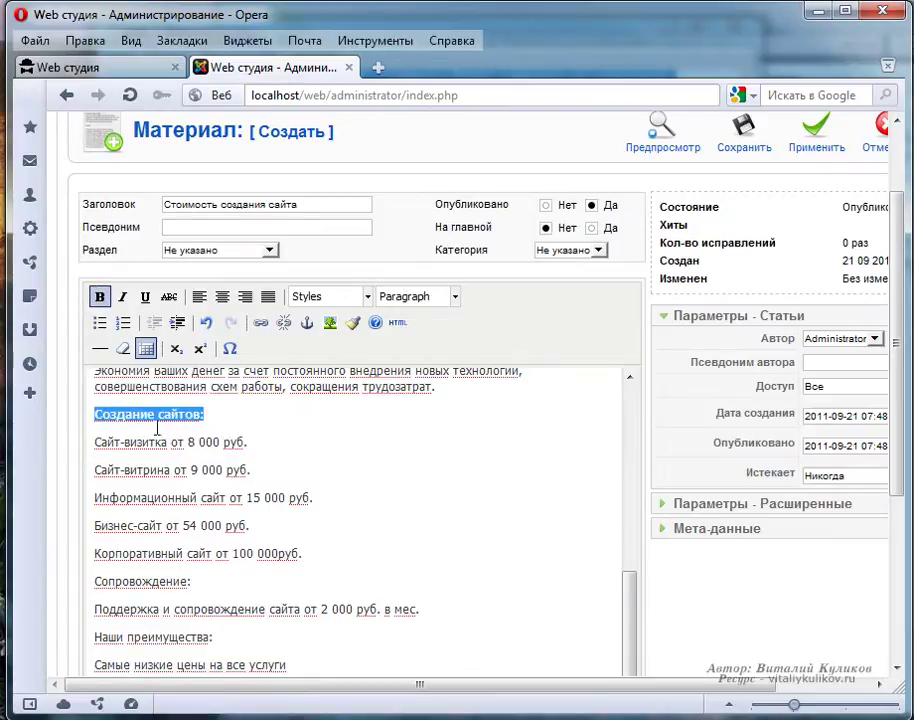
Step: Turn the five site price lines, from "Сайт-визитка" to "Корпоративный сайт", into a bulleted list
drag(96, 440, 310, 551)
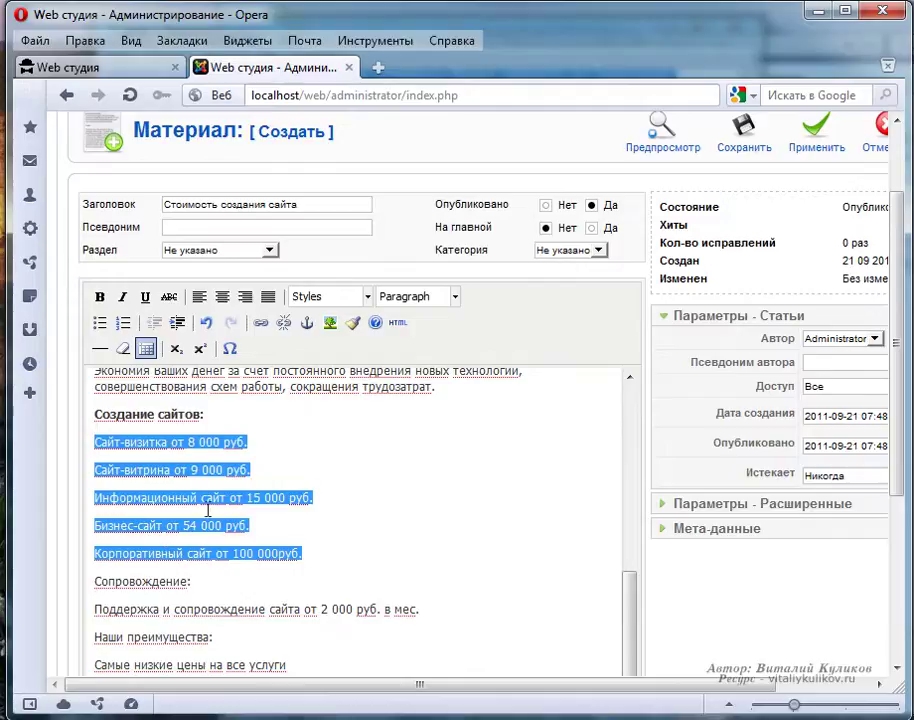
click(101, 324)
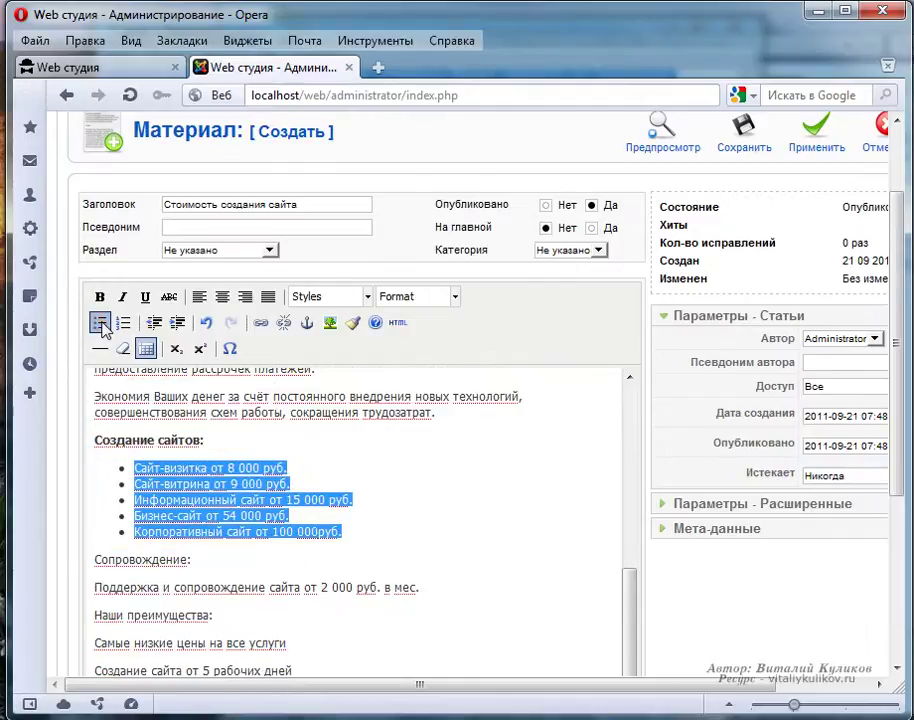
click(355, 525)
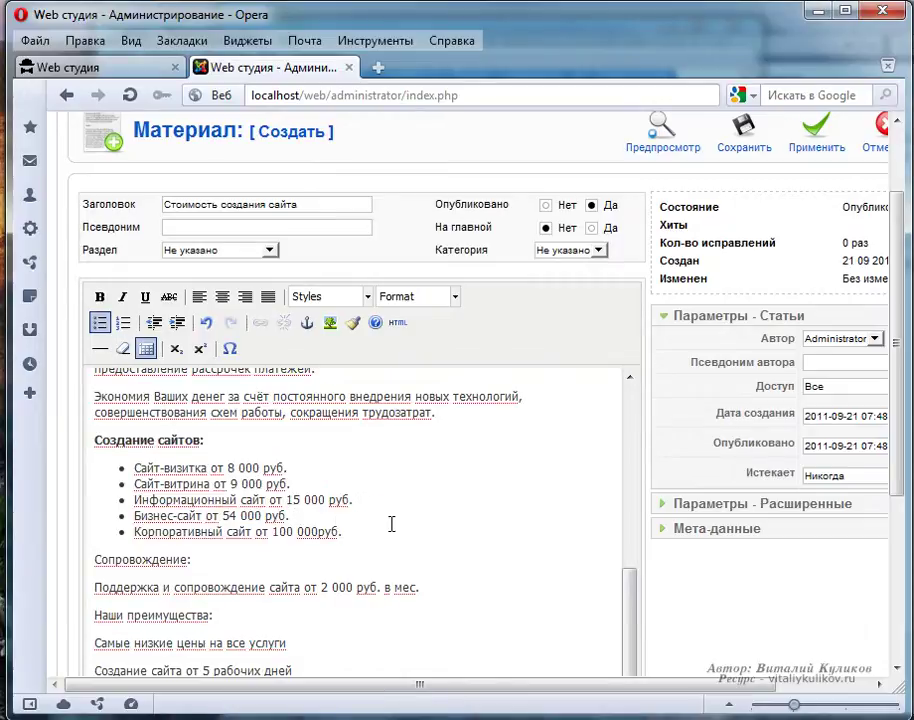
Step: Make the line "Сопровождение:" bold and turn the support price line beneath it into a bulleted item
scroll(390, 524, down, 3)
drag(95, 424, 197, 427)
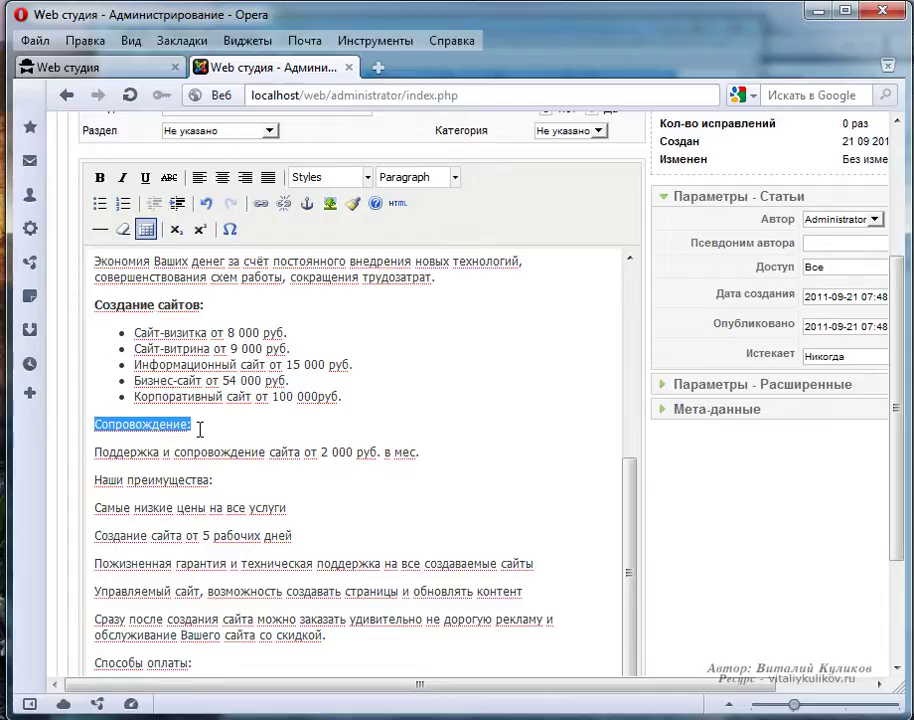
key(ctrl+b)
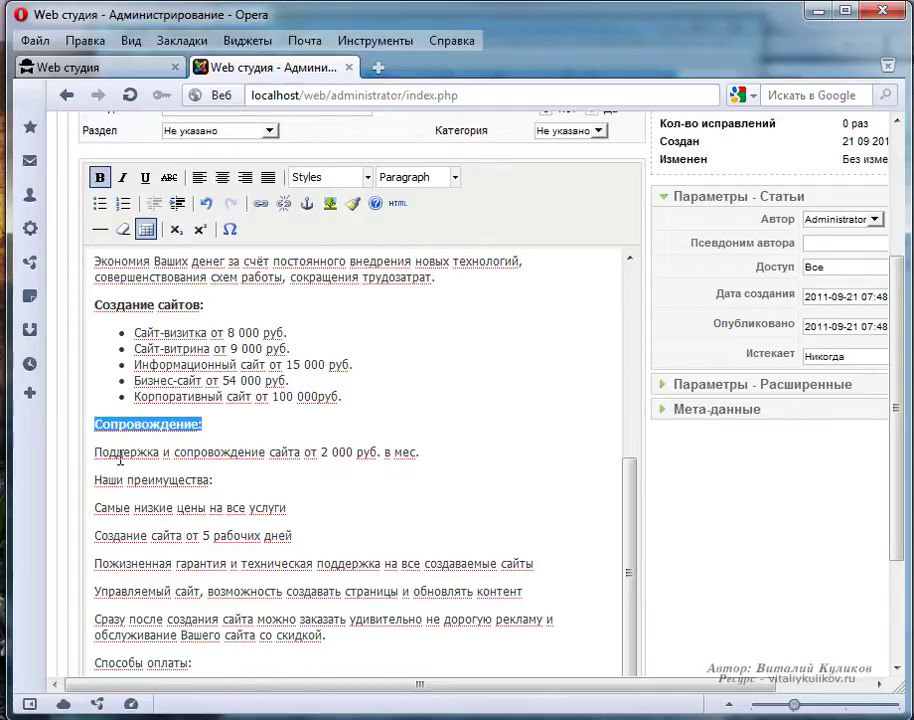
drag(97, 452, 432, 453)
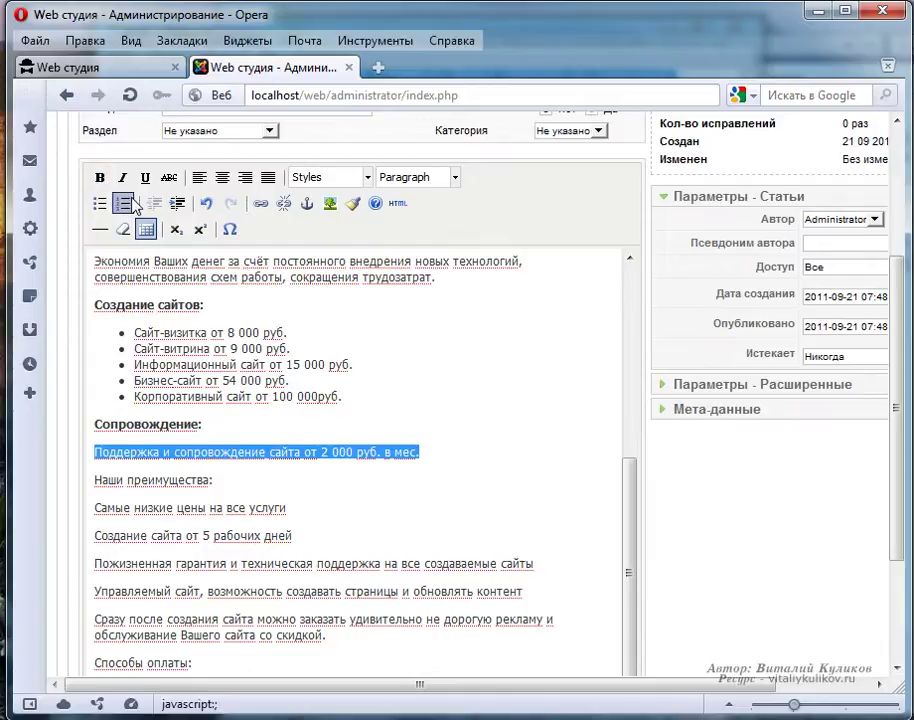
click(100, 203)
click(229, 455)
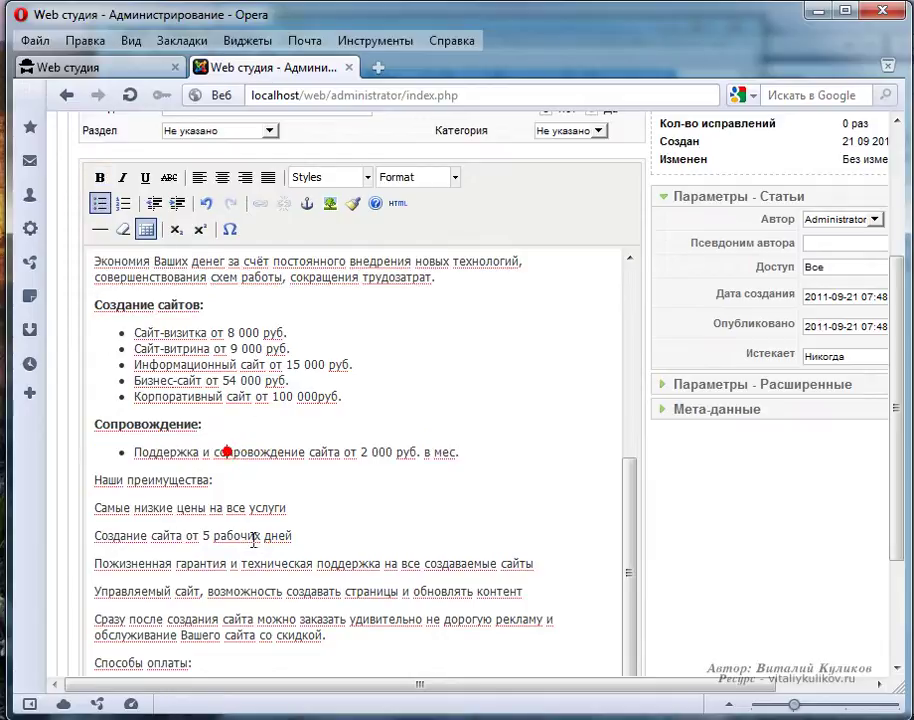
Step: Make the line "Наши преимущества:" bold and turn the five advantage lines beneath it into a bulleted list
drag(211, 480, 90, 482)
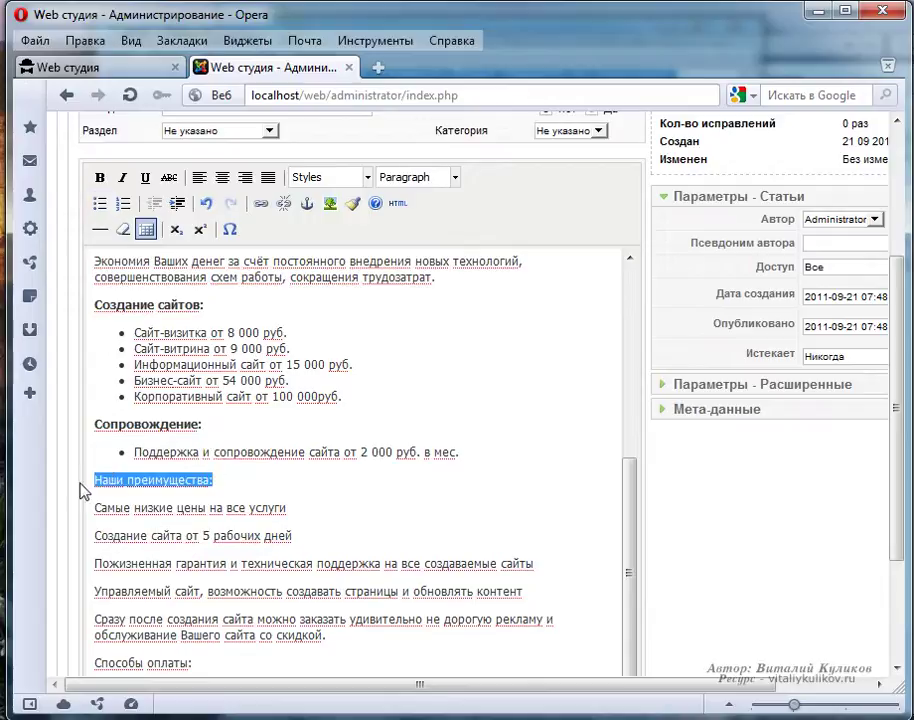
key(ctrl+b)
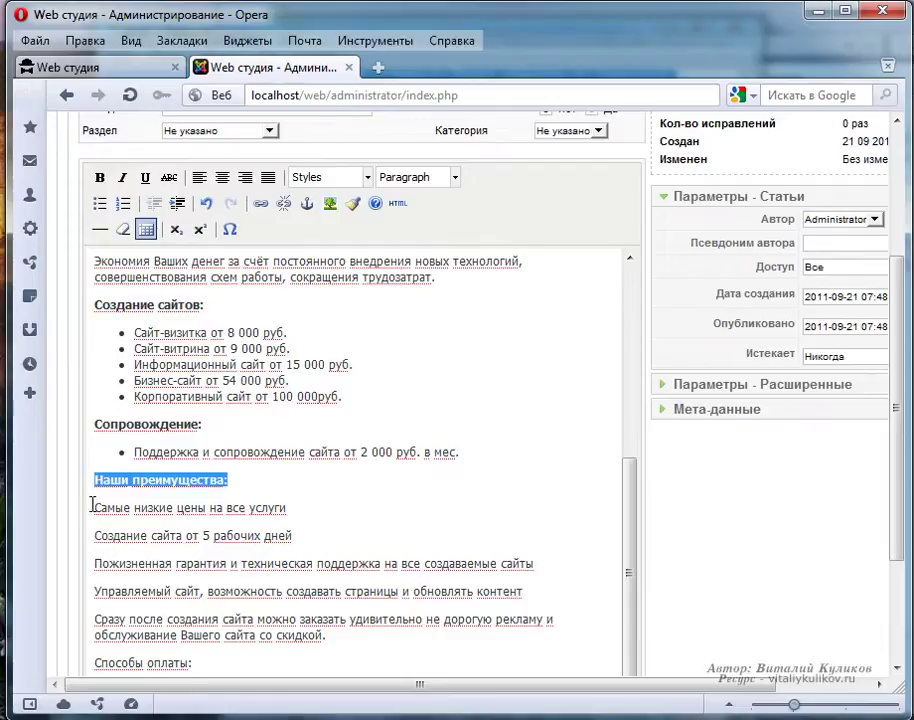
scroll(116, 530, down, 3)
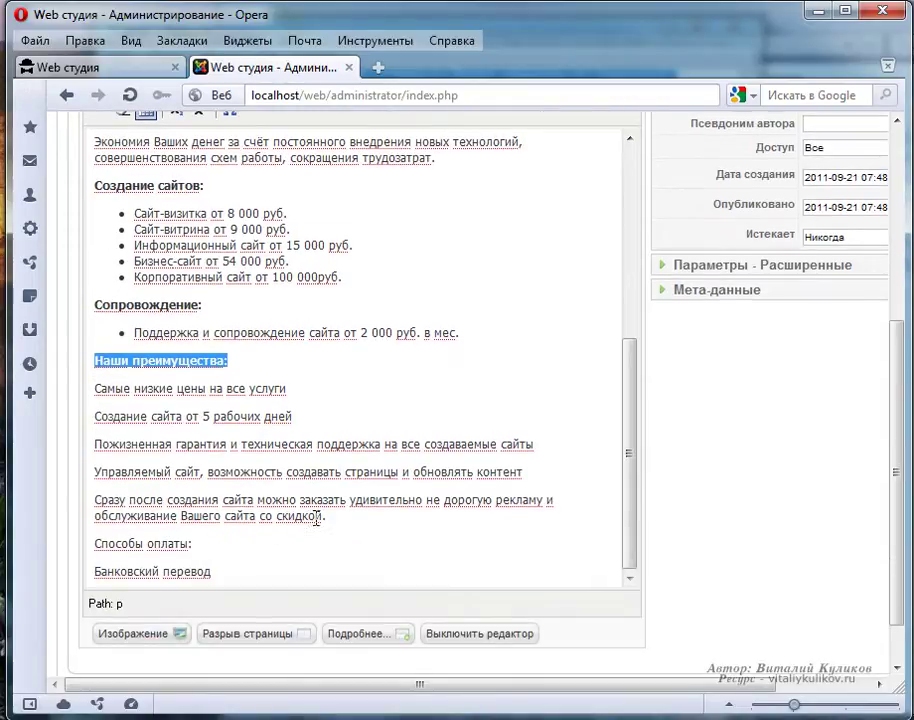
drag(338, 516, 92, 386)
scroll(129, 288, up, 5)
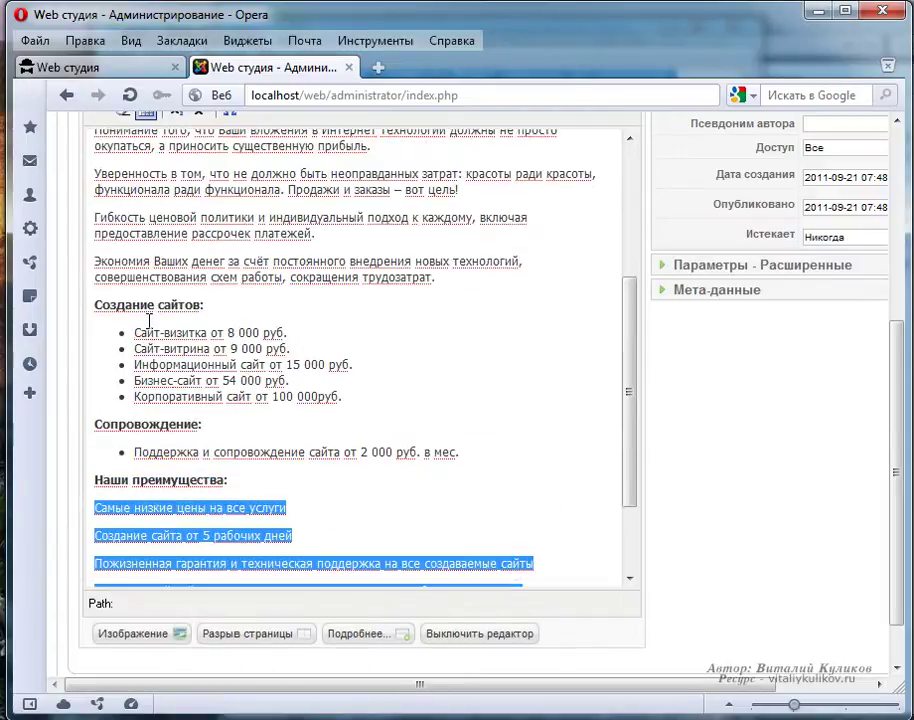
scroll(760, 200, up, 2)
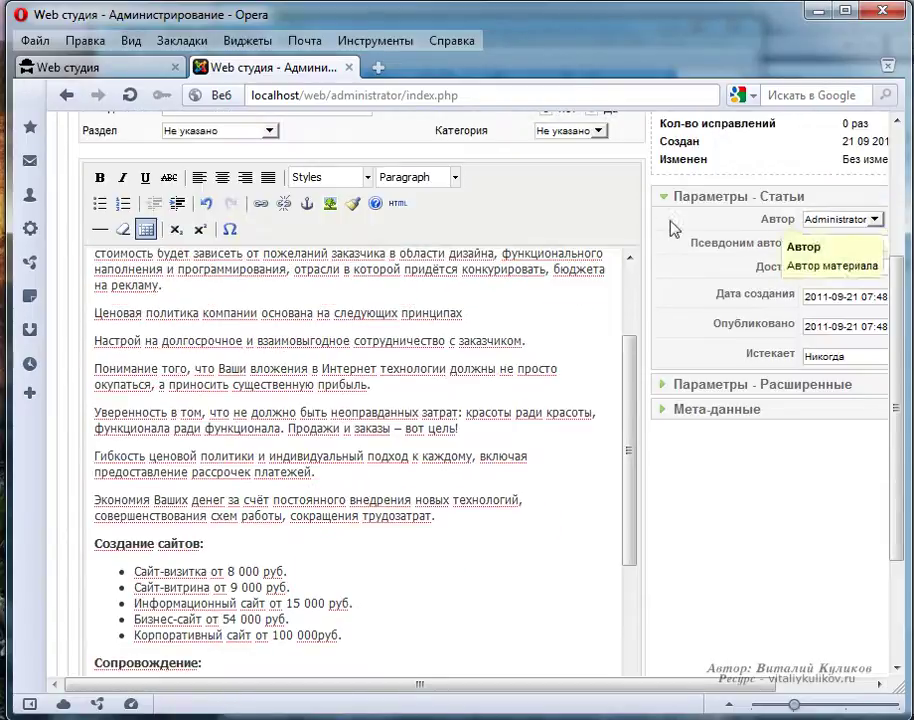
scroll(535, 475, down, 6)
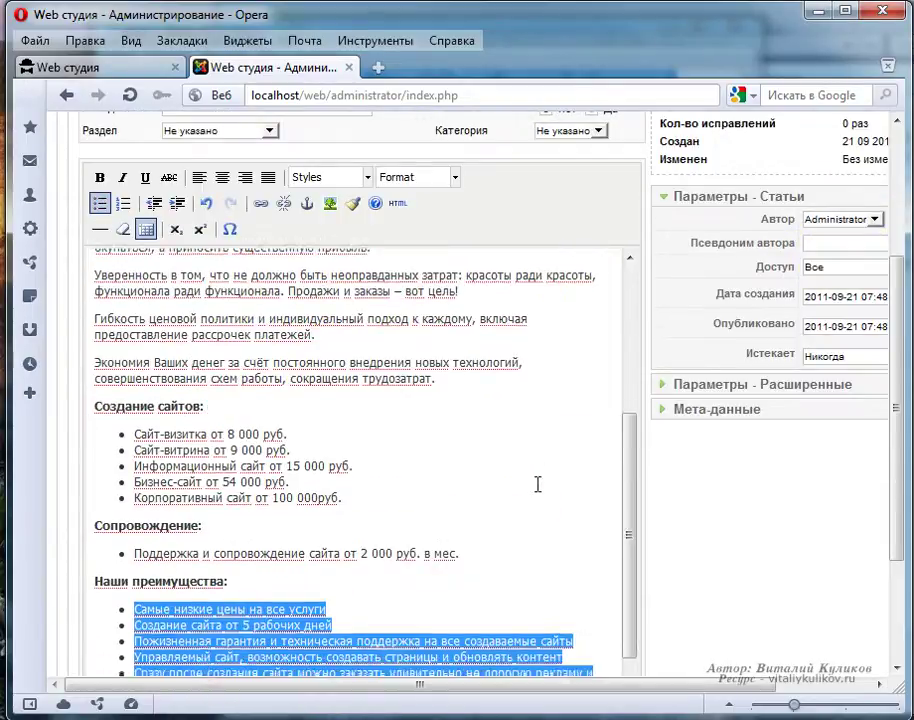
Step: Make the line "Способы оплаты:" bold and turn "Банковский перевод" beneath it into a bulleted item
drag(202, 545, 90, 547)
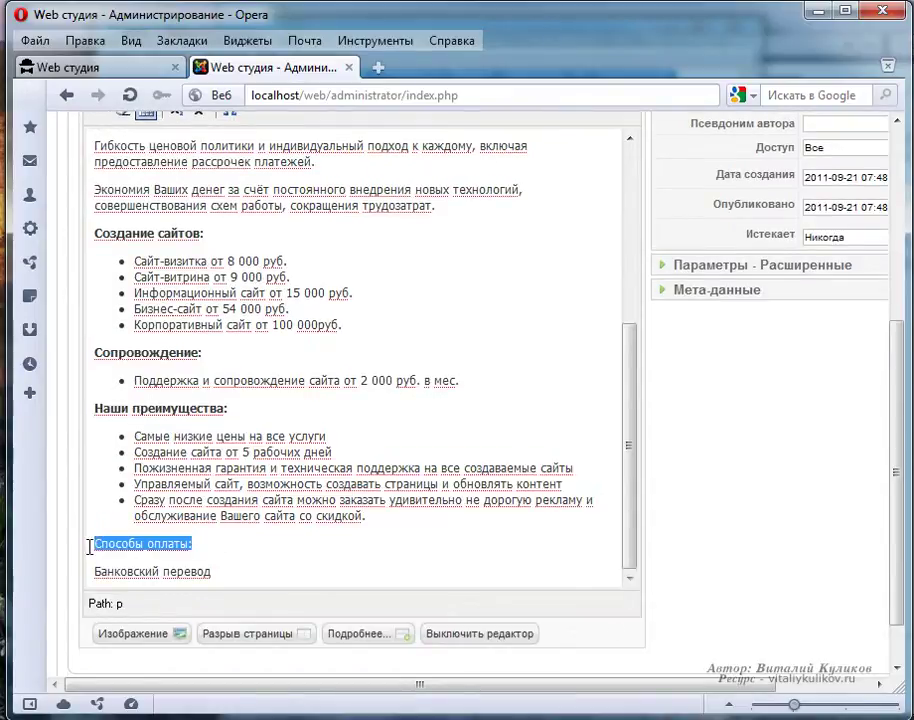
key(ctrl+b)
drag(214, 571, 71, 581)
drag(630, 531, 633, 345)
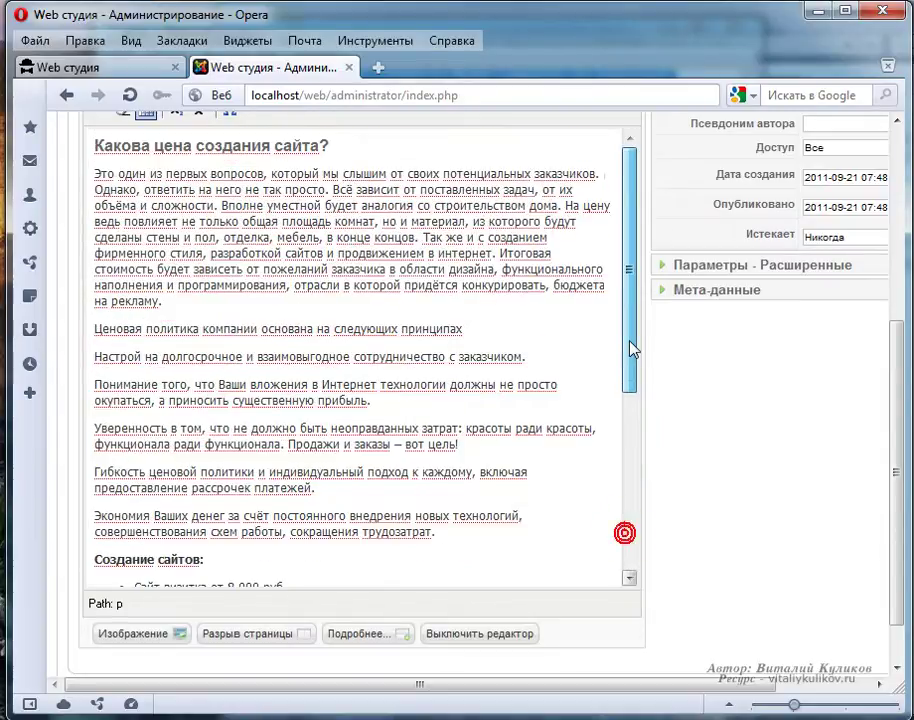
scroll(182, 215, up, 3)
click(100, 204)
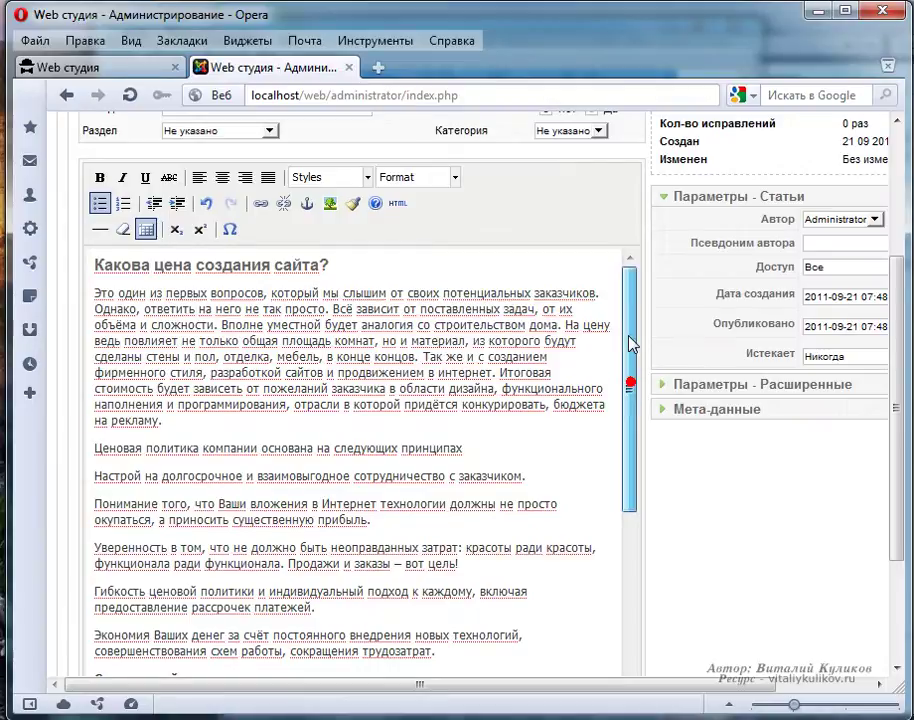
Step: Save the article "Стоимость создания сайта" and return to the article manager
scroll(750, 405, up, 3)
scroll(750, 405, up, 2)
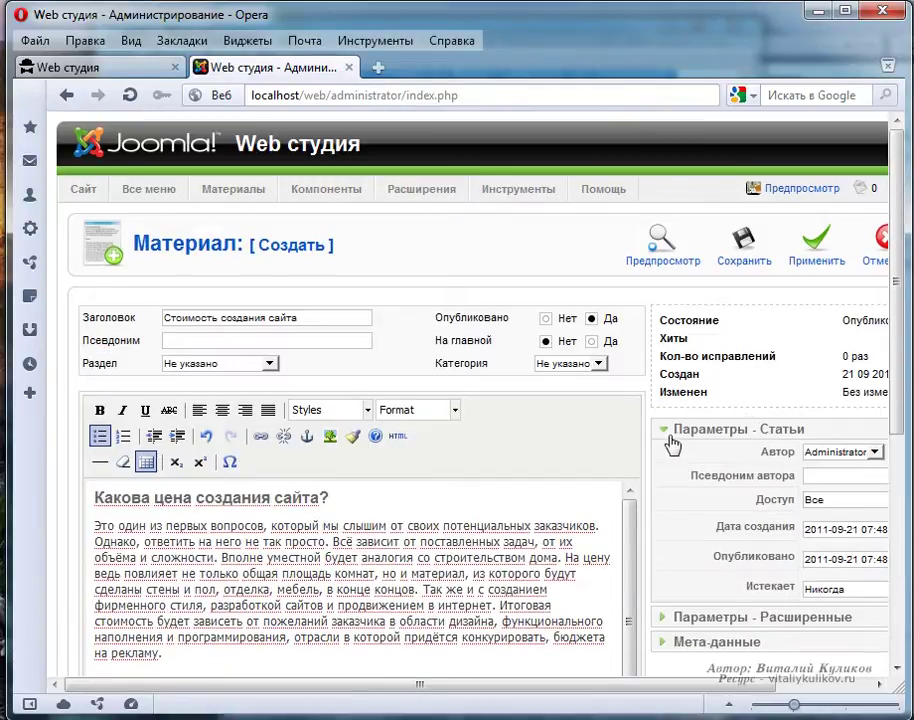
click(748, 246)
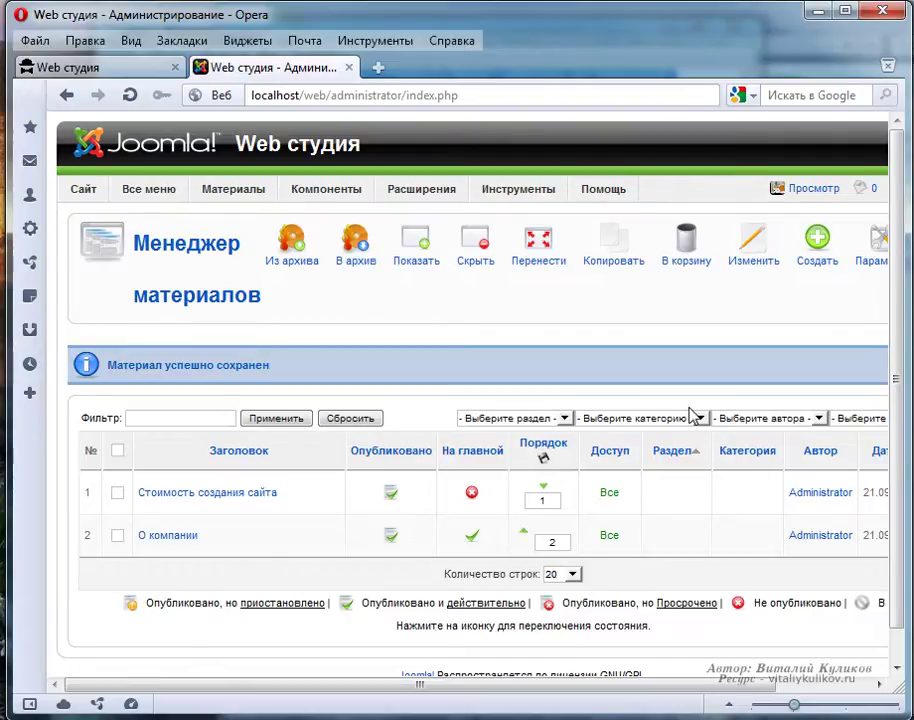
Step: Create a new article and paste into its body the entire text of the file "Сопровождение" from the "text" folder
click(814, 258)
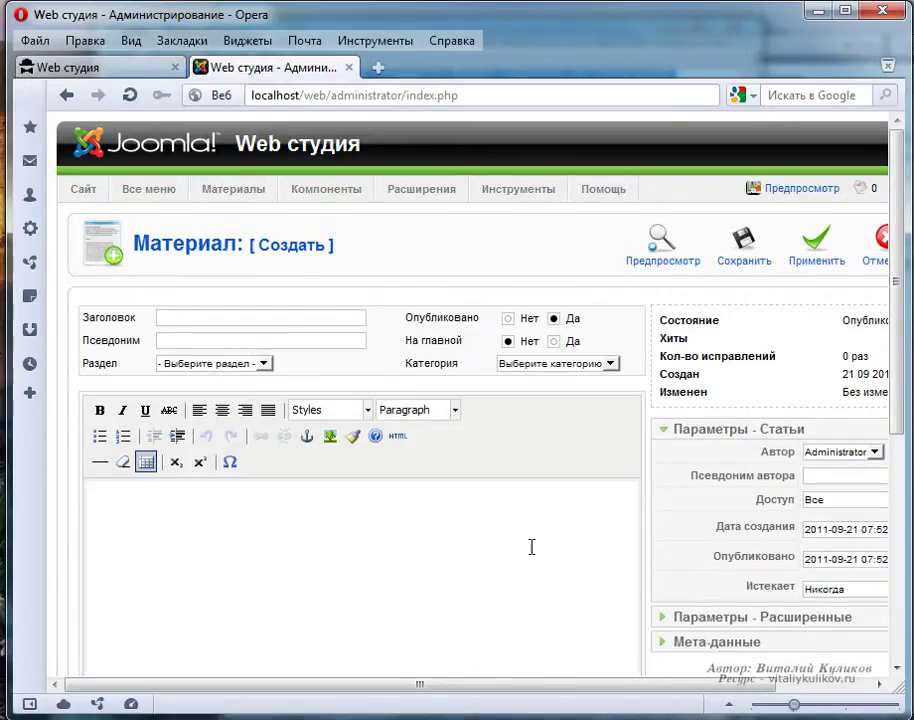
mouse_move(470, 715)
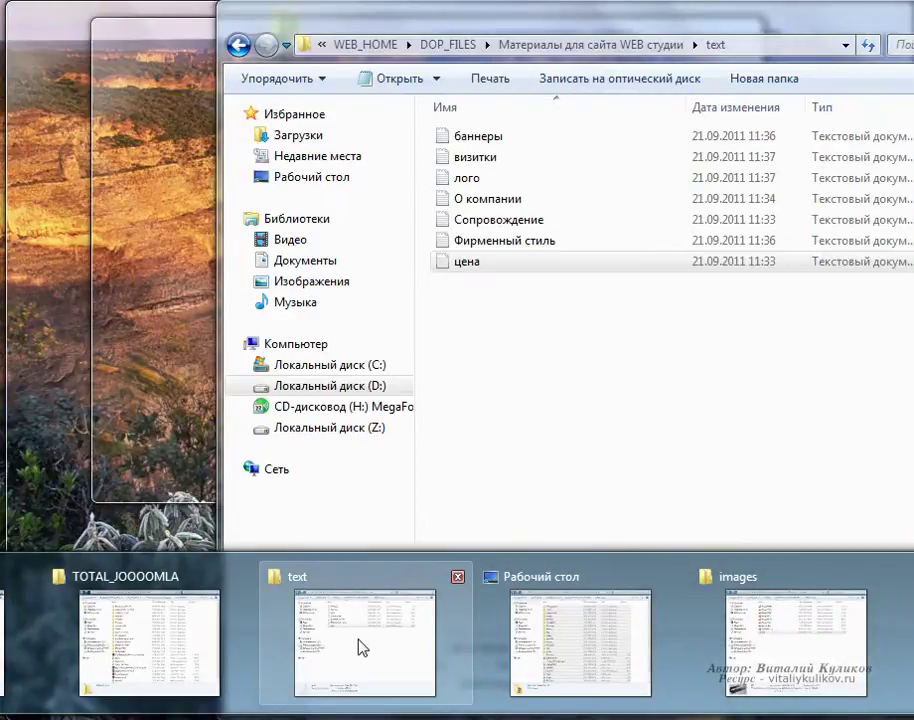
click(362, 648)
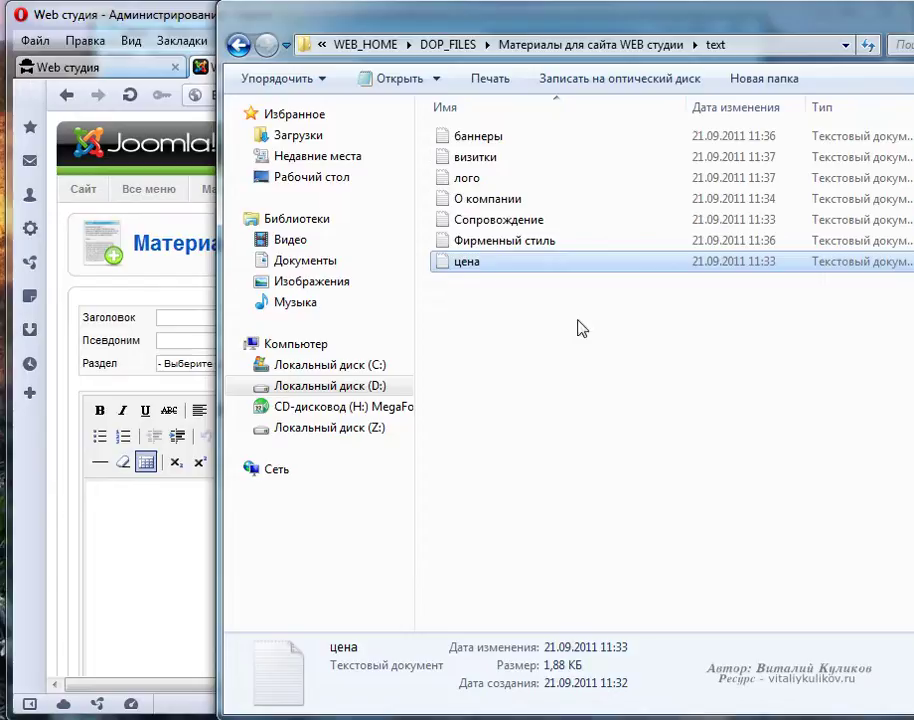
click(486, 220)
double_click(486, 220)
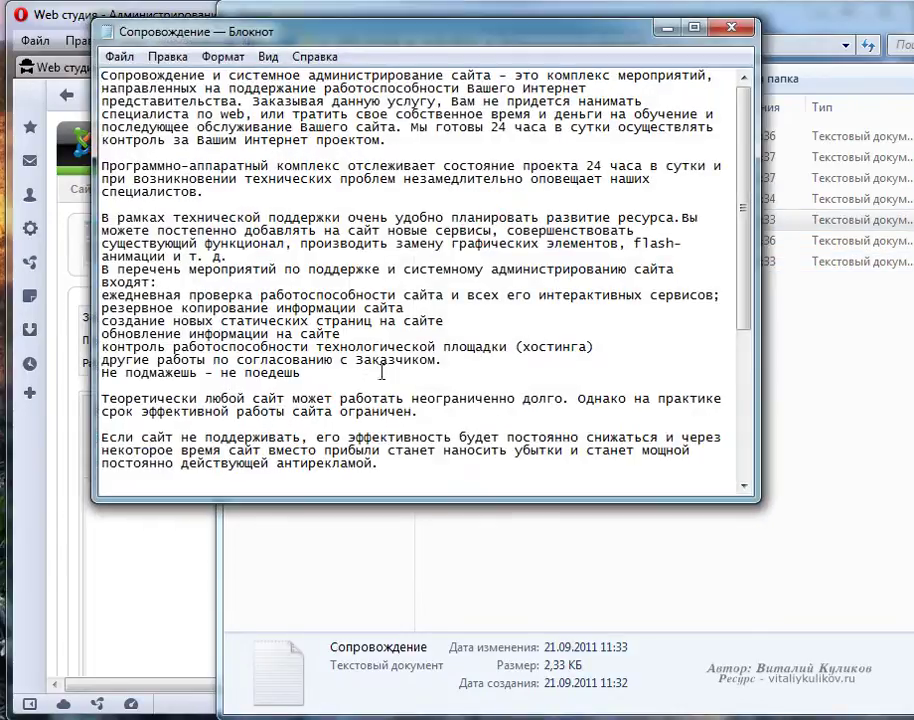
key(ctrl+a)
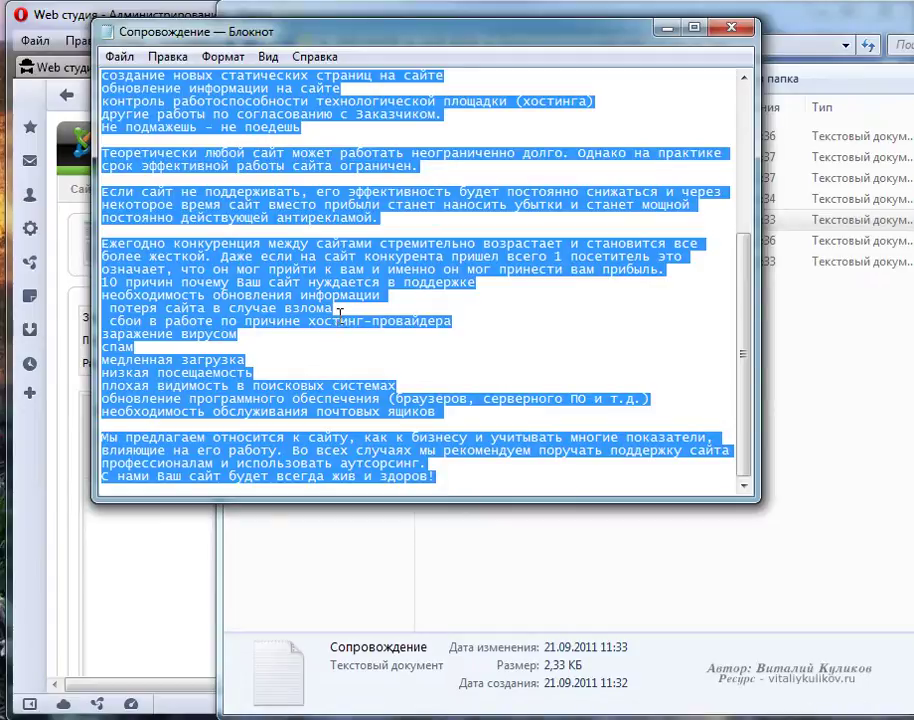
click(162, 524)
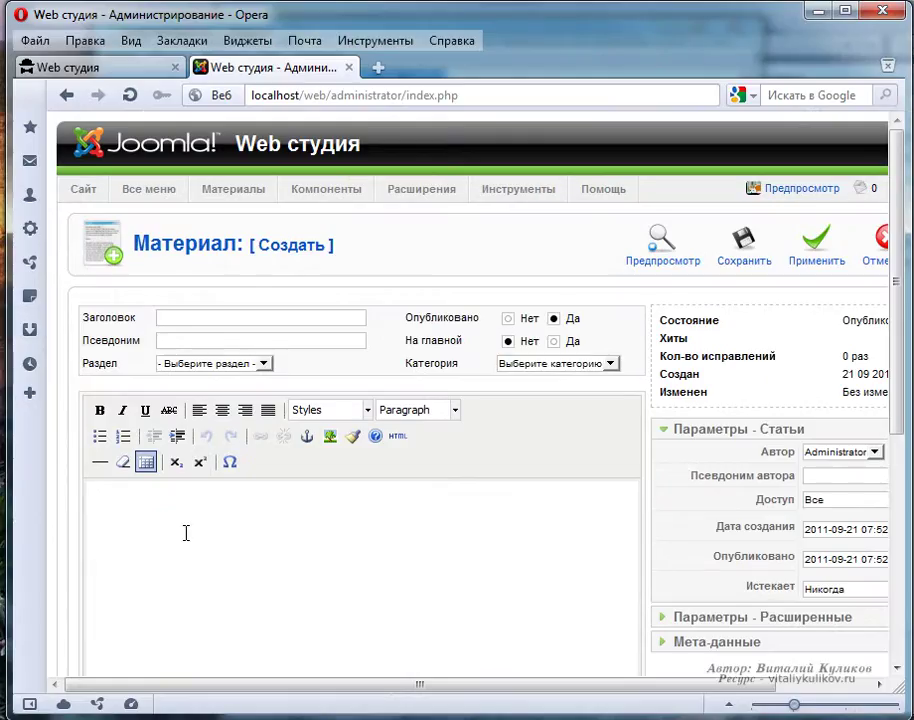
key(ctrl+v)
Step: Apply the Paragraph format to the entire article body
drag(636, 513, 638, 318)
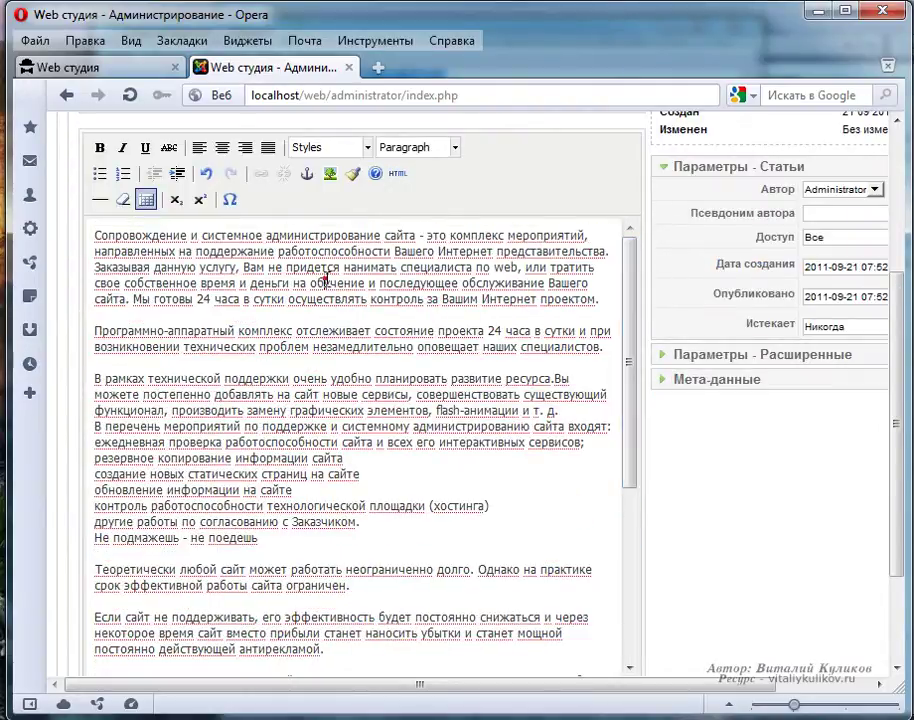
key(ctrl+a)
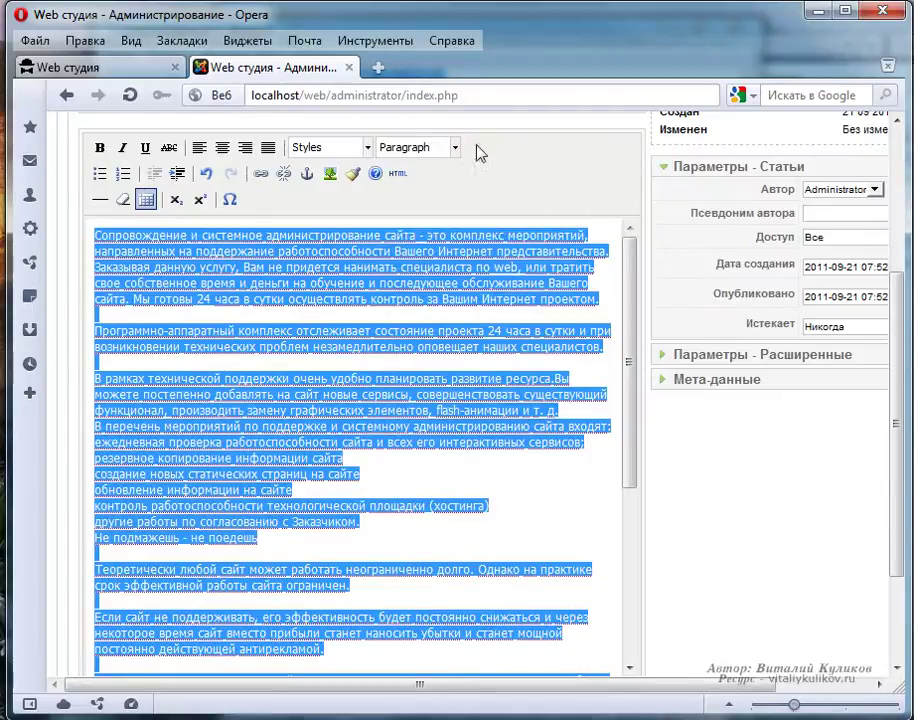
click(455, 148)
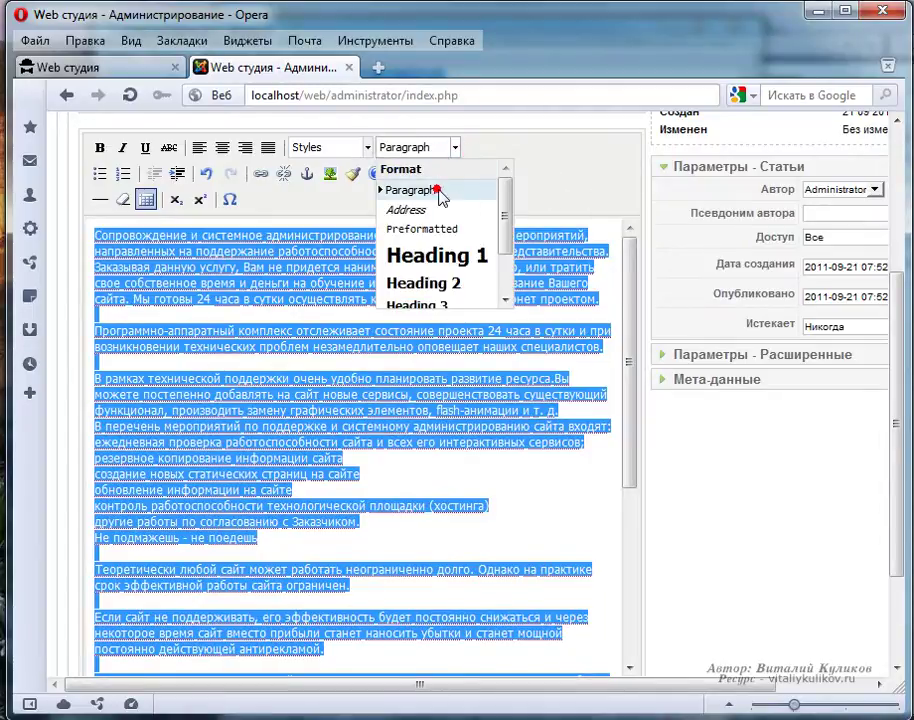
click(437, 190)
Step: Delete the empty lines between the paragraphs throughout the article body
click(140, 328)
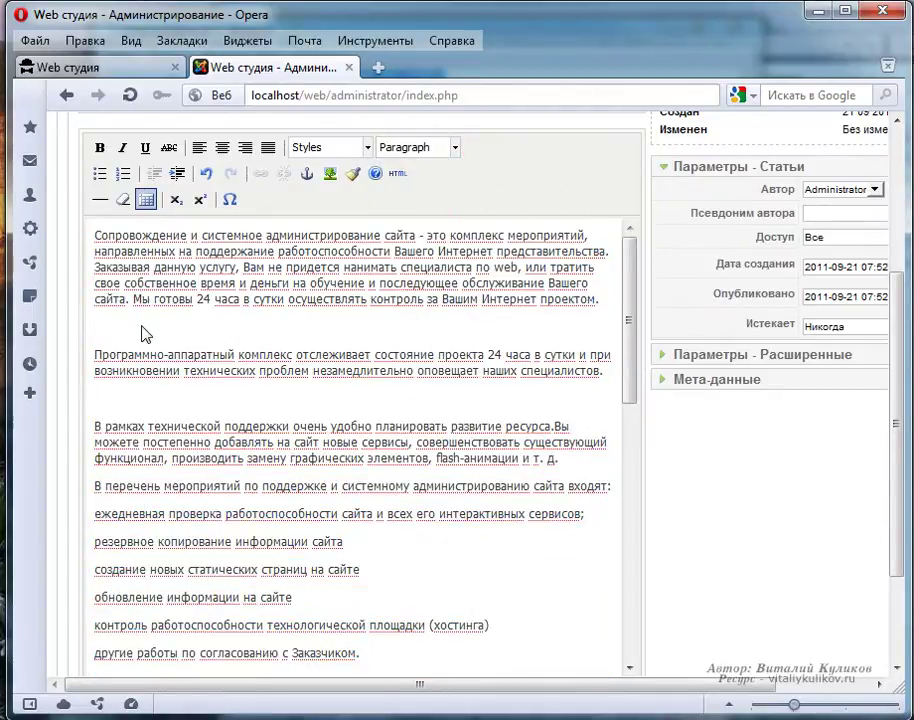
key(Delete)
key(Delete)
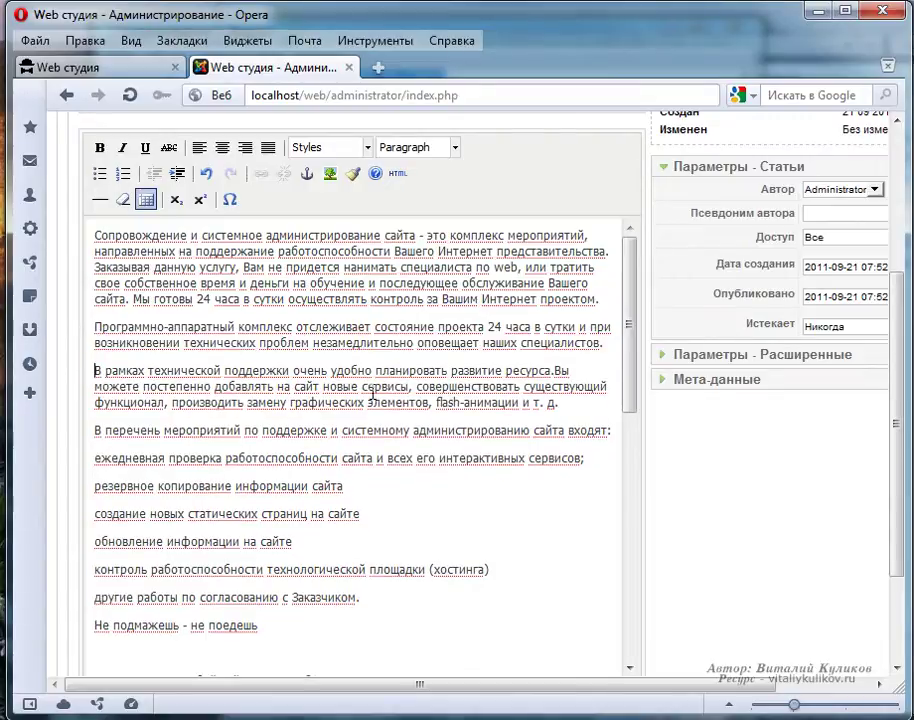
drag(628, 349, 630, 370)
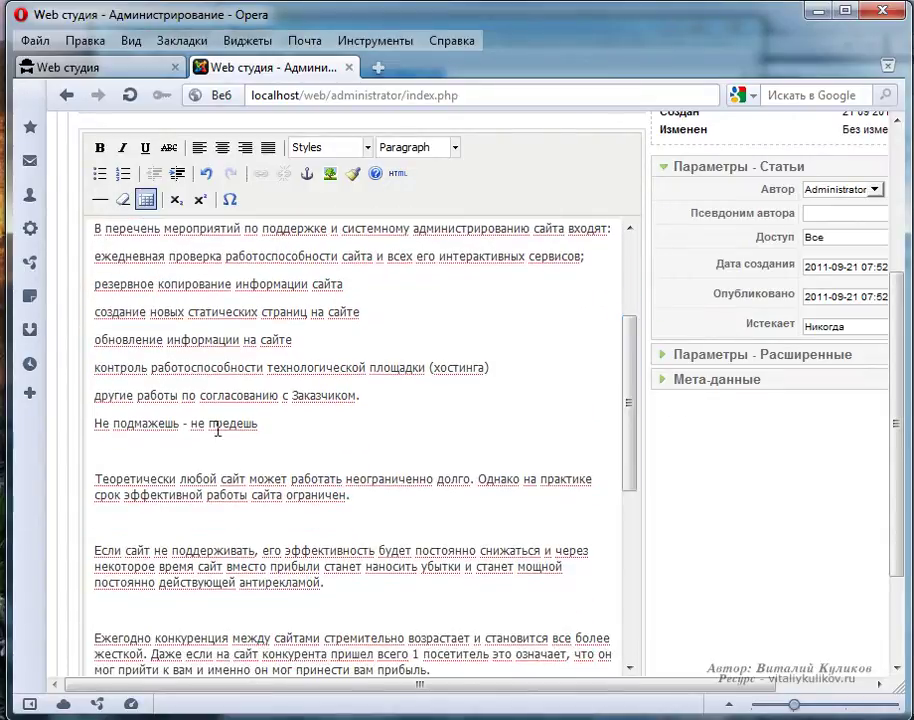
key(Delete)
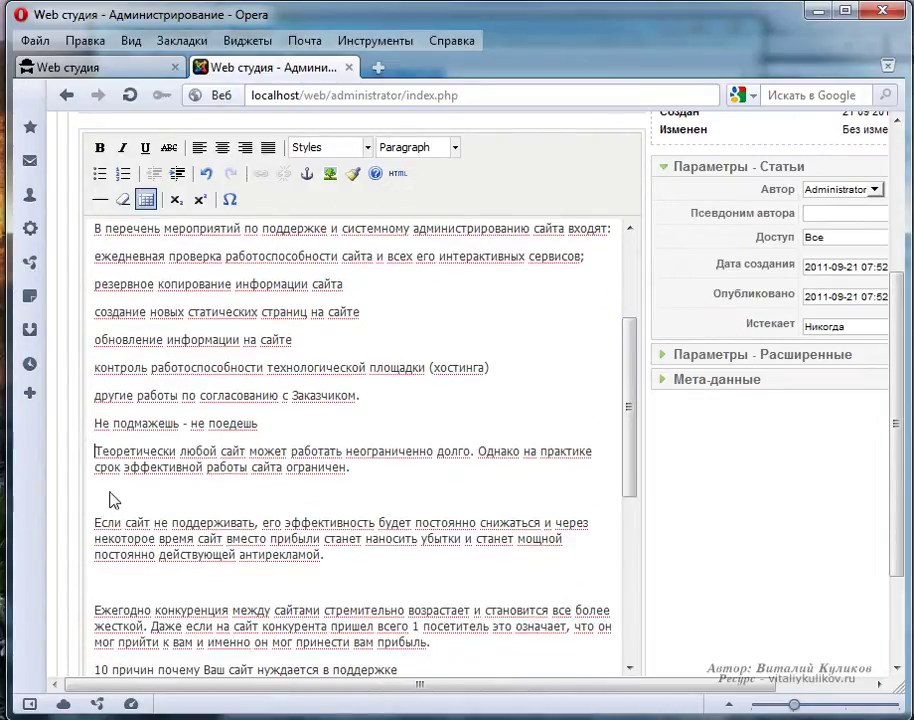
click(102, 494)
key(Delete)
click(102, 553)
key(Delete)
drag(628, 414, 636, 580)
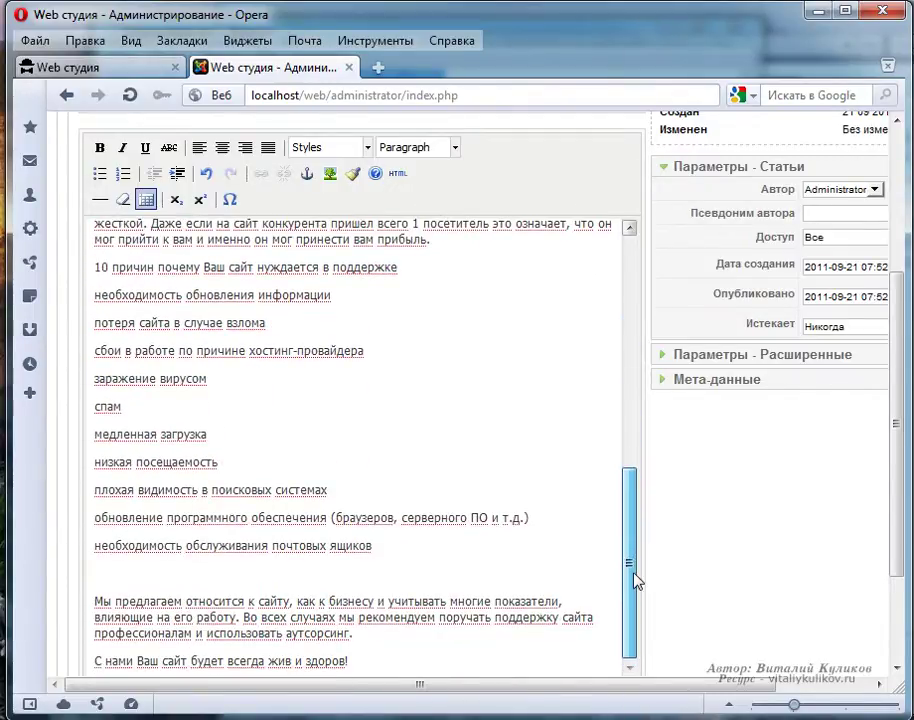
click(116, 572)
key(Delete)
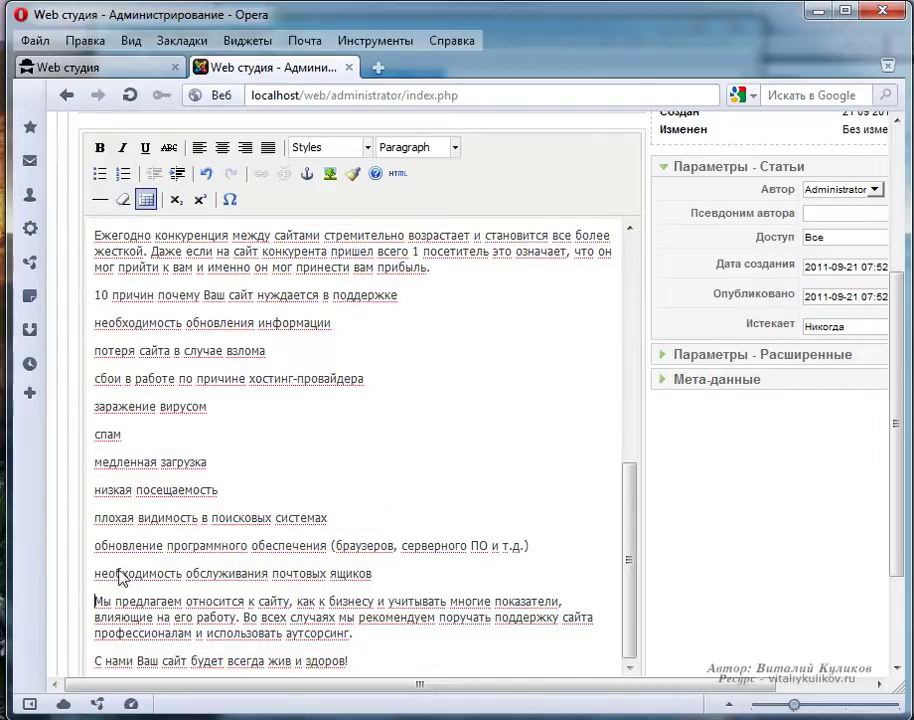
Step: Title the article "Сопровождение сайта" and set its section to "Не указано"
drag(634, 574, 638, 338)
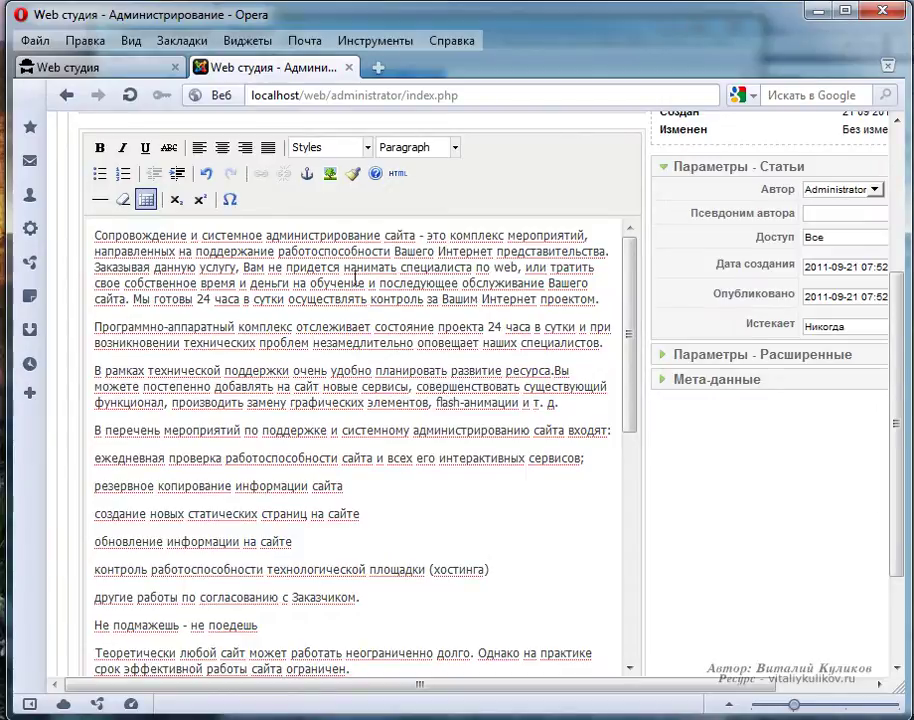
scroll(470, 240, up, 2)
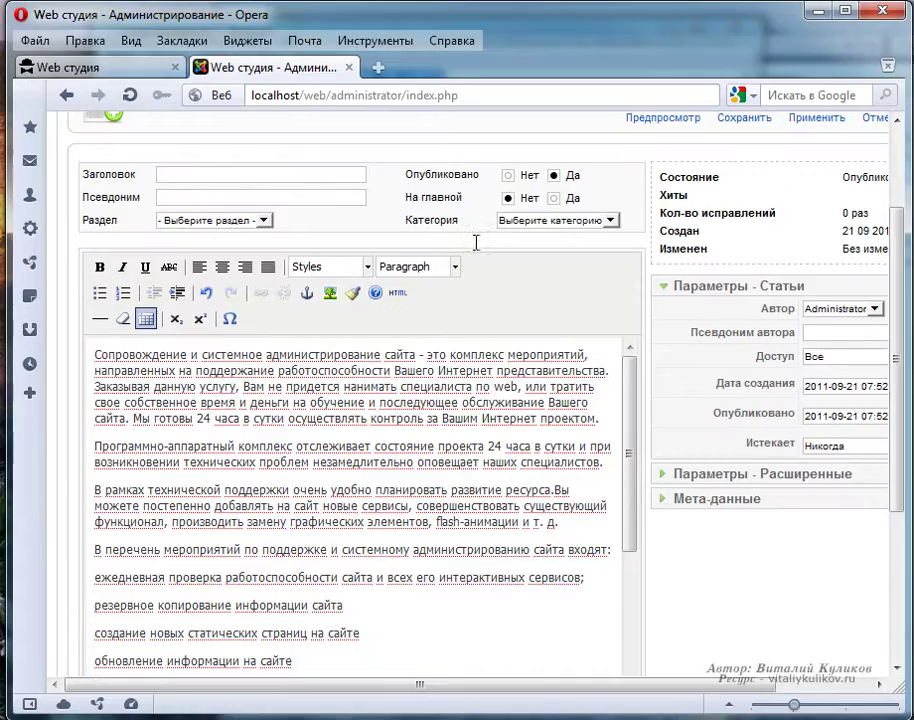
double_click(149, 356)
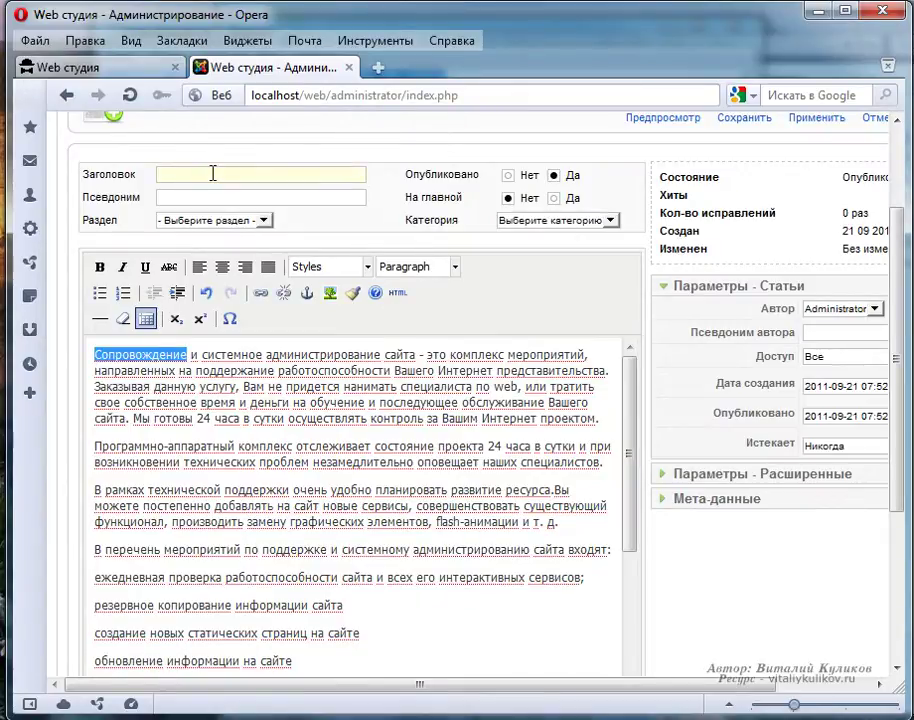
text(Сопровождение)
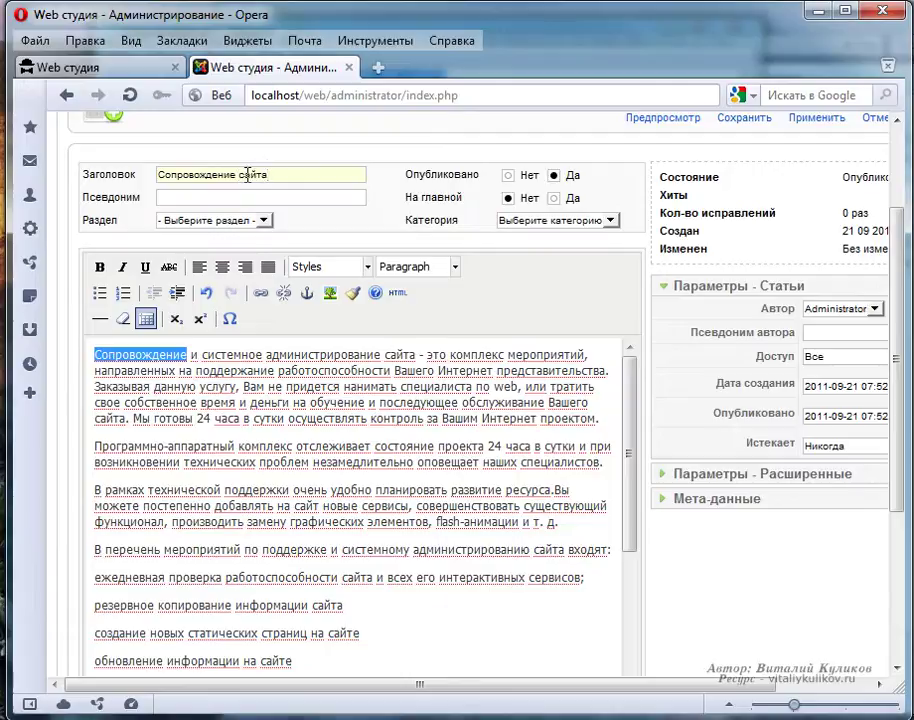
click(265, 220)
click(251, 251)
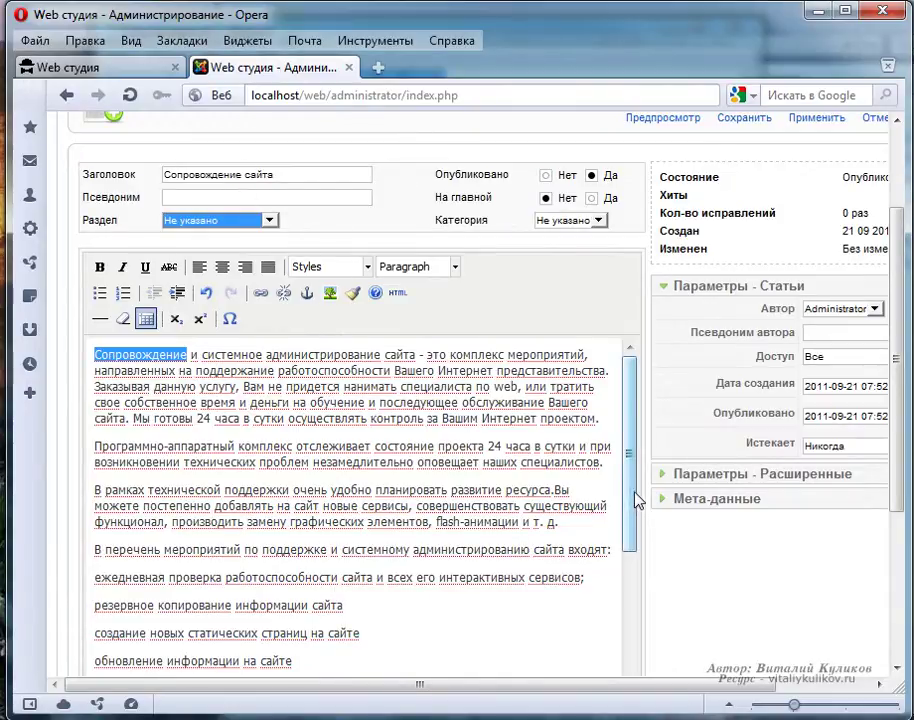
Step: Make the line beginning "В перечень мероприятий" bold and turn the six lines beneath it, through "другие работы по согласованию с Заказчиком.", into a bulleted list
drag(626, 487, 628, 547)
drag(96, 435, 641, 433)
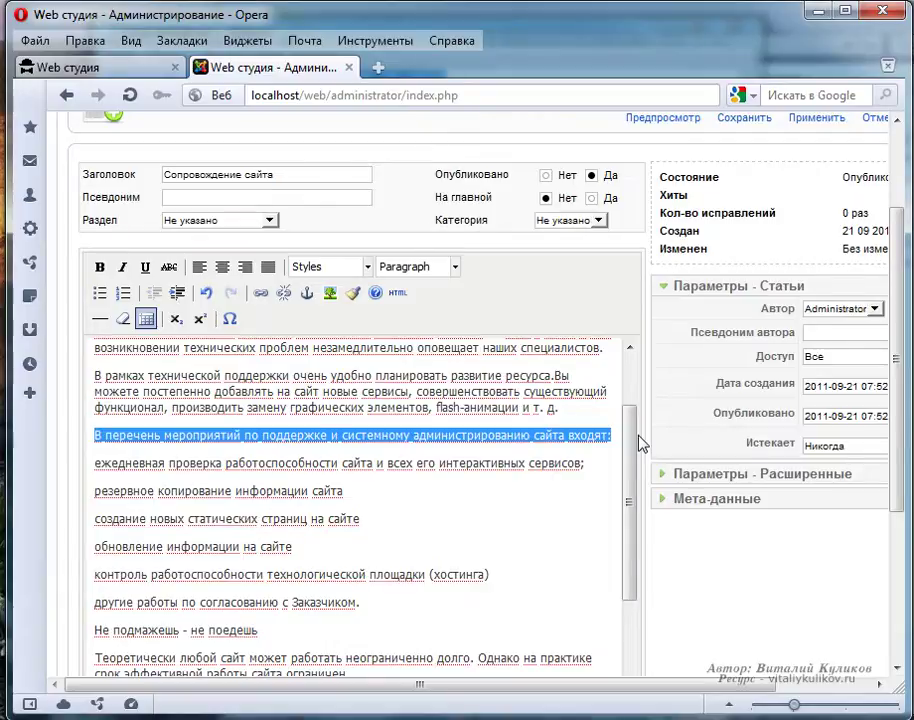
key(ctrl+b)
drag(626, 461, 629, 500)
drag(95, 388, 391, 527)
click(99, 292)
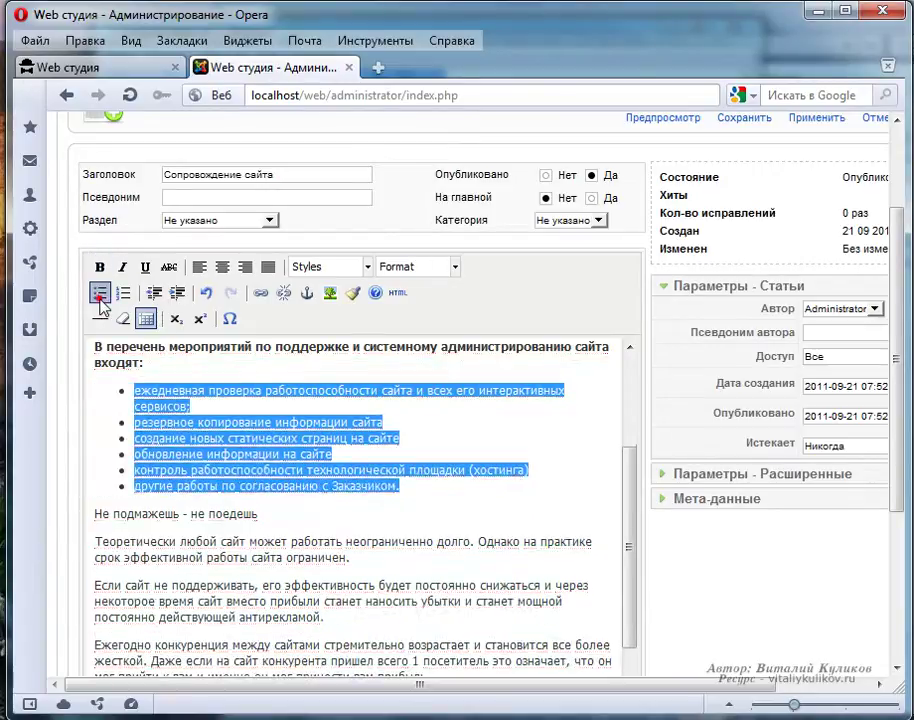
Step: Make the line "10 причин почему Ваш сайт нуждается в поддержке" bold and turn the ten reasons beneath it into a bulleted list
drag(624, 549, 628, 648)
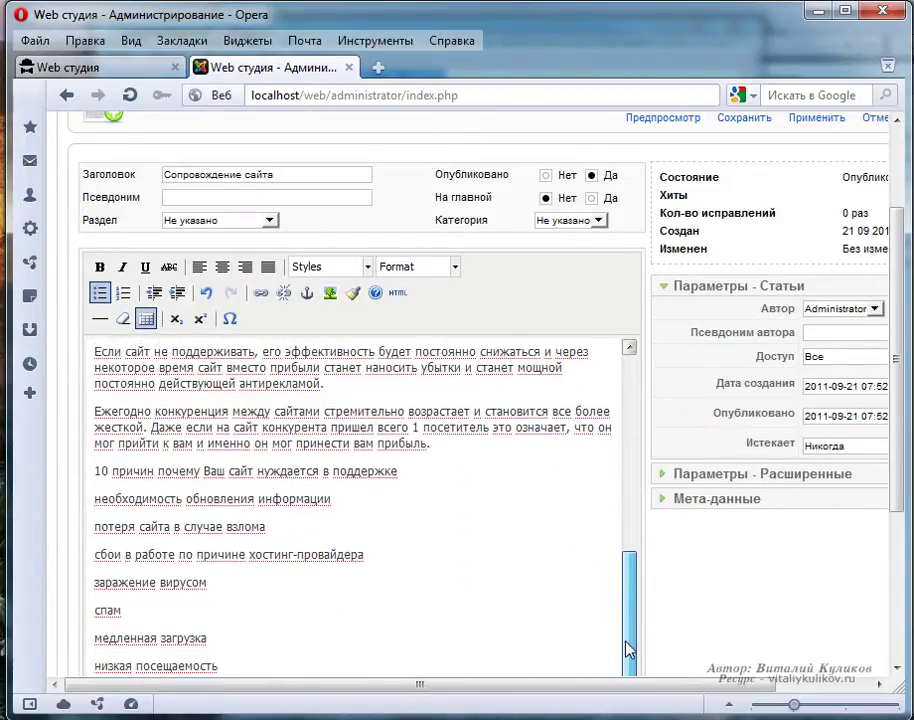
drag(400, 471, 65, 482)
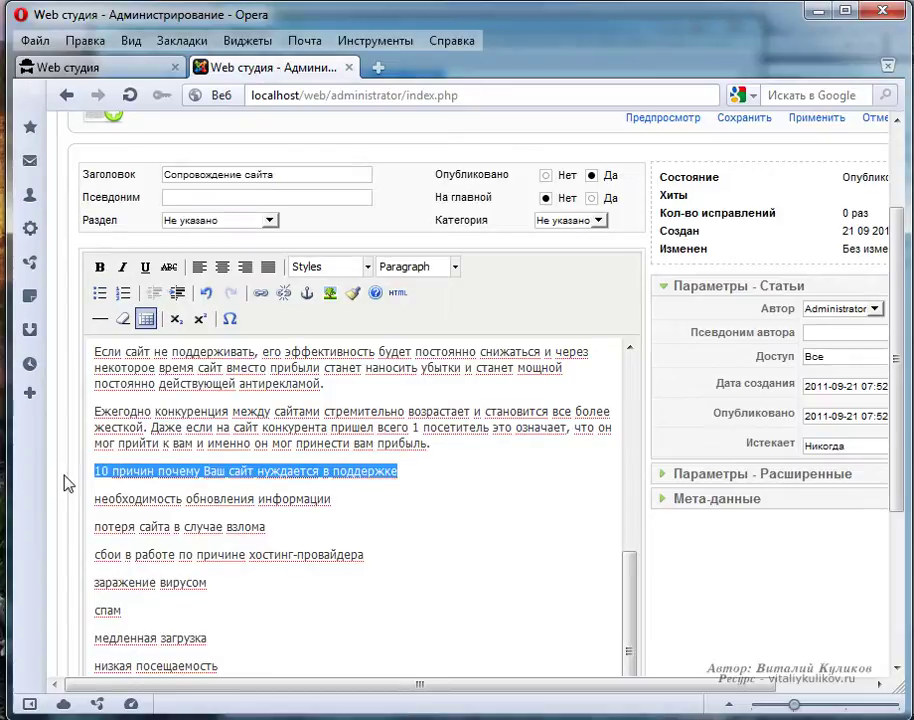
key(ctrl+b)
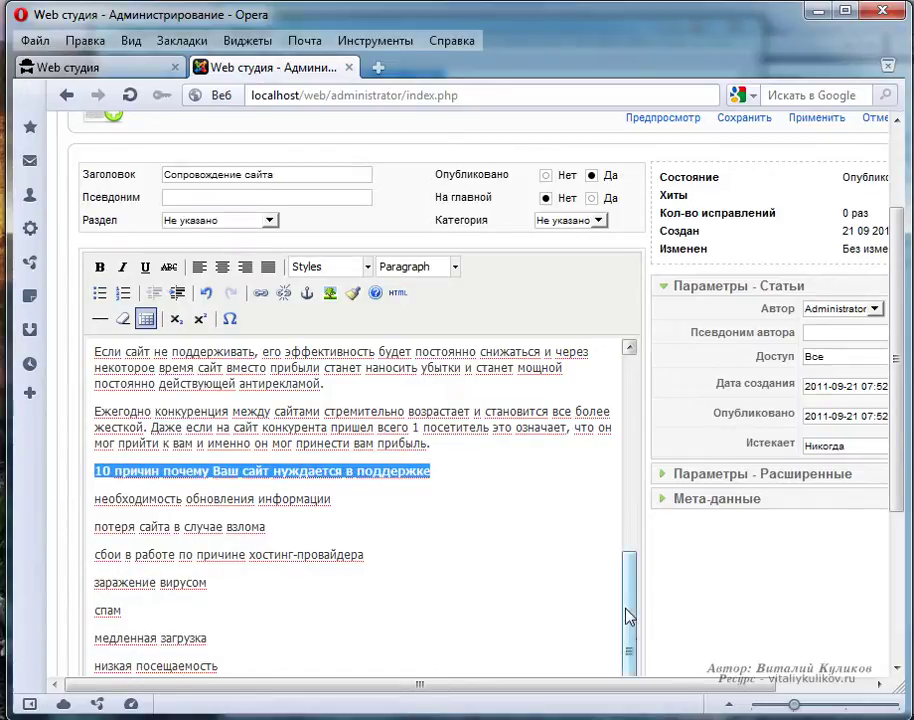
scroll(628, 612, down, 3)
scroll(510, 512, down, 3)
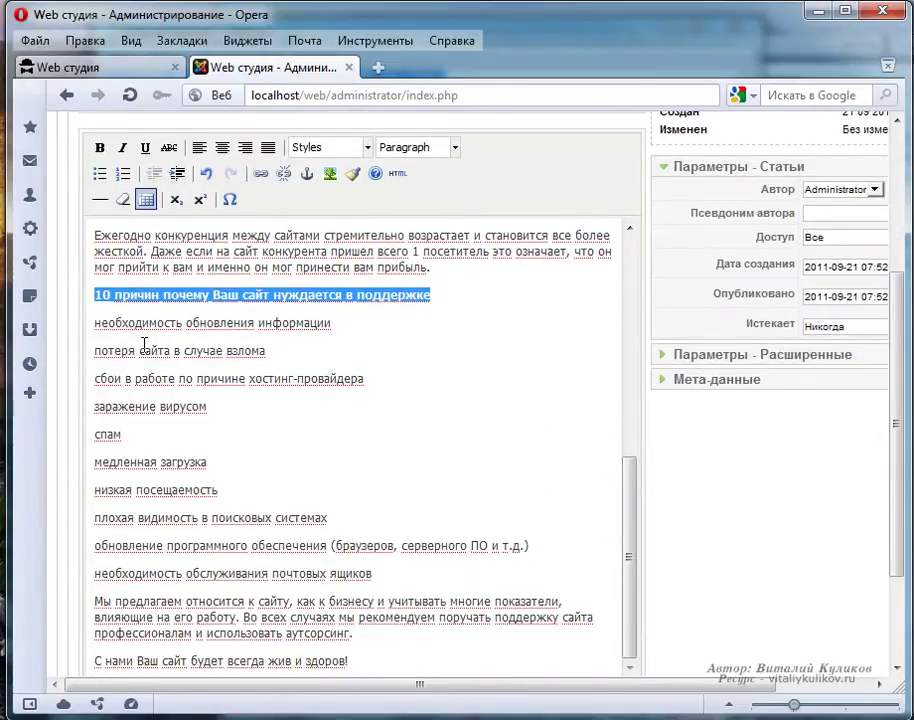
drag(94, 322, 555, 577)
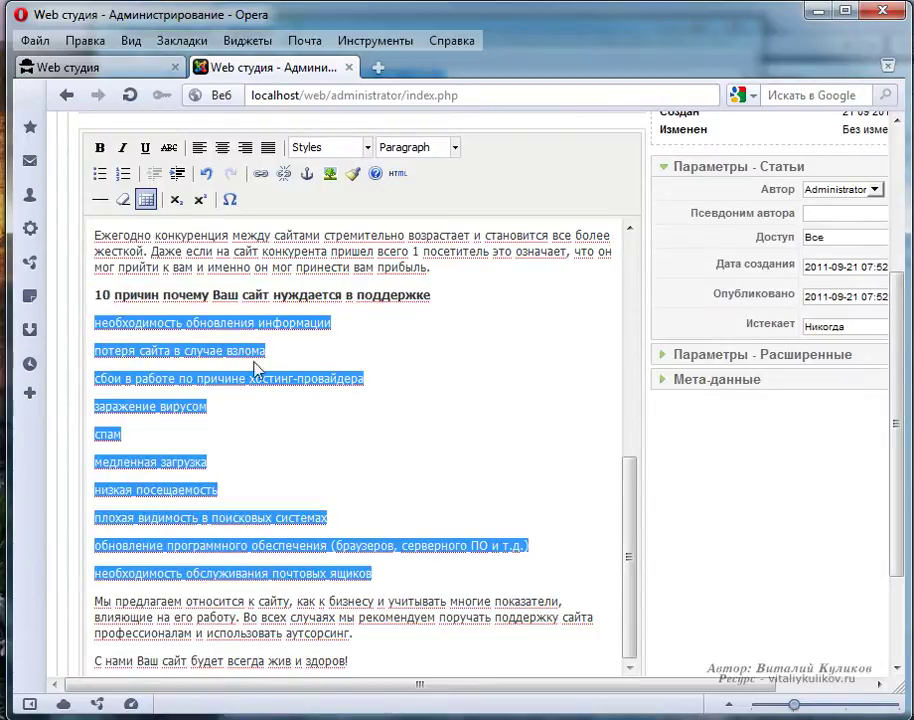
click(100, 175)
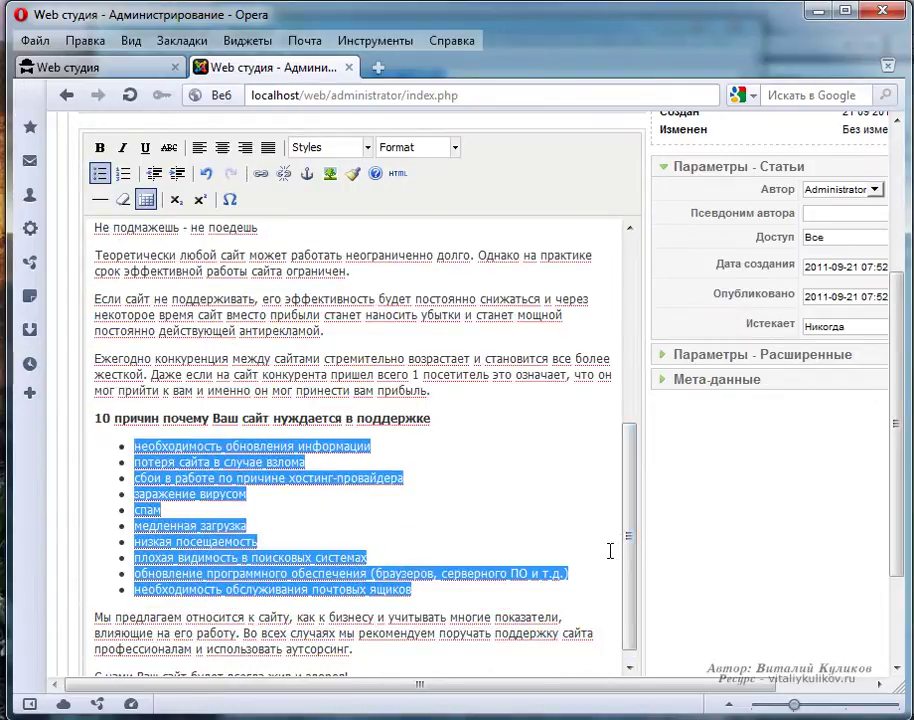
Step: Apply the Heading 2 format to the article's closing line, "С нами Ваш сайт будет всегда жив и здоров!"
drag(625, 538, 628, 570)
drag(352, 662, 92, 655)
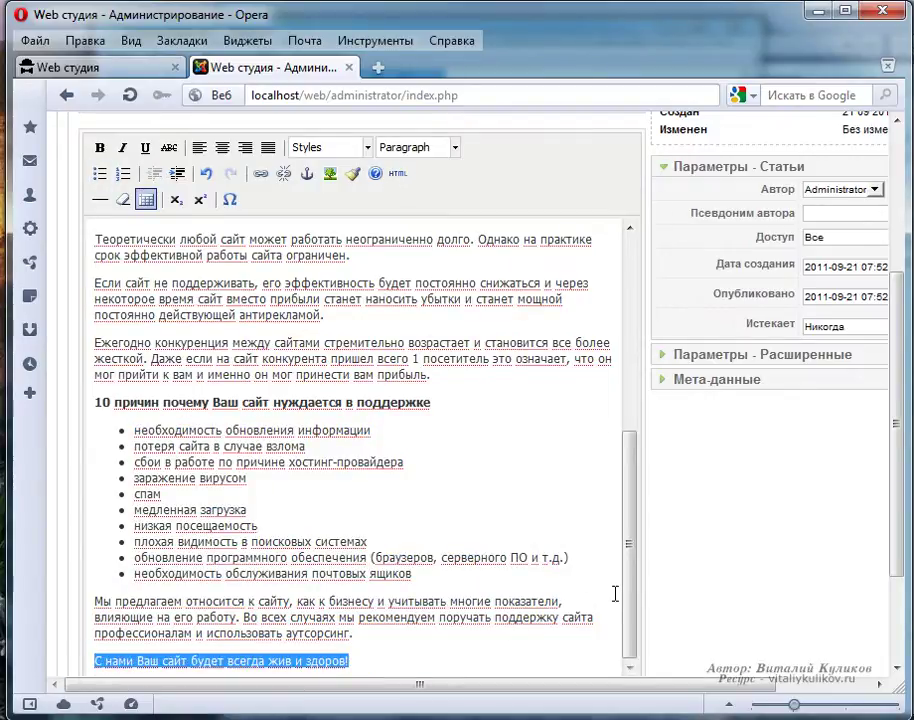
scroll(615, 594, up, 8)
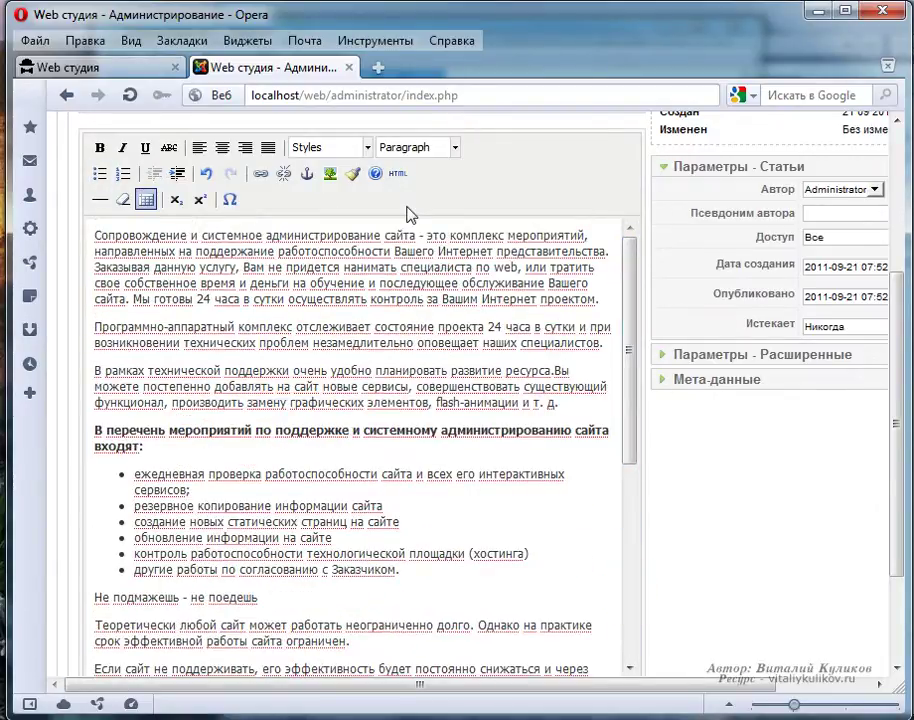
click(455, 147)
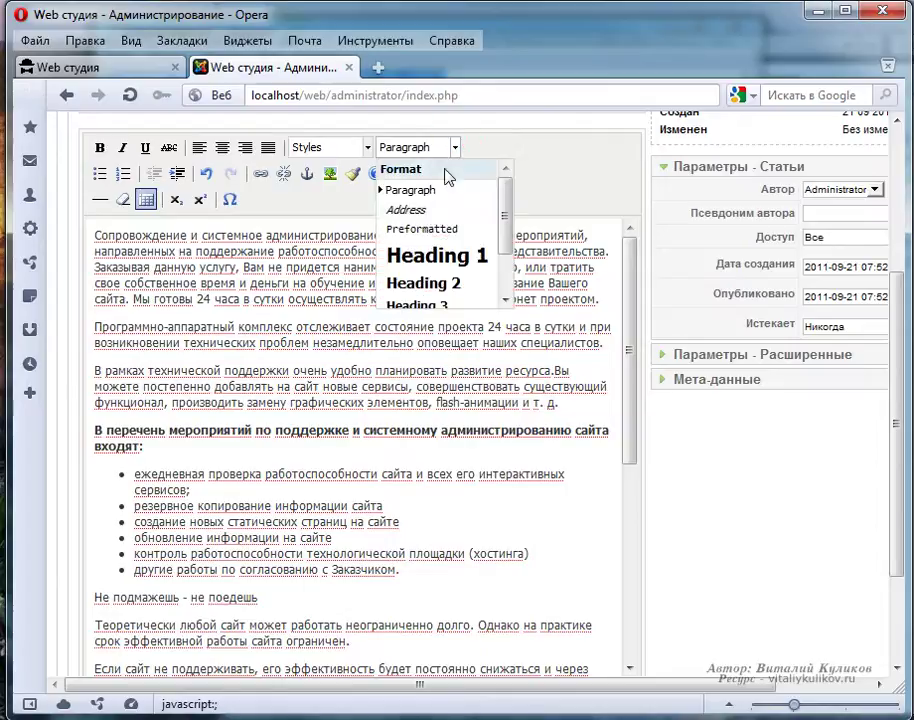
click(428, 280)
mouse_move(630, 320)
mouse_down()
mouse_move(625, 527)
mouse_move(631, 300)
mouse_up()
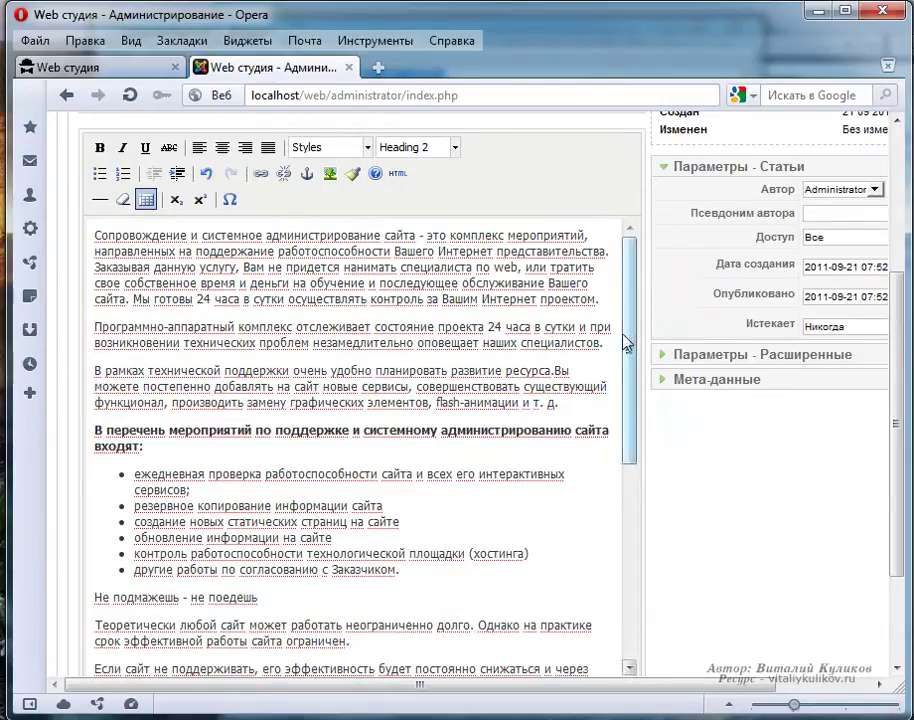
Step: Insert the image "private Box.png" at the very beginning of the article's first paragraph
scroll(487, 338, up, 3)
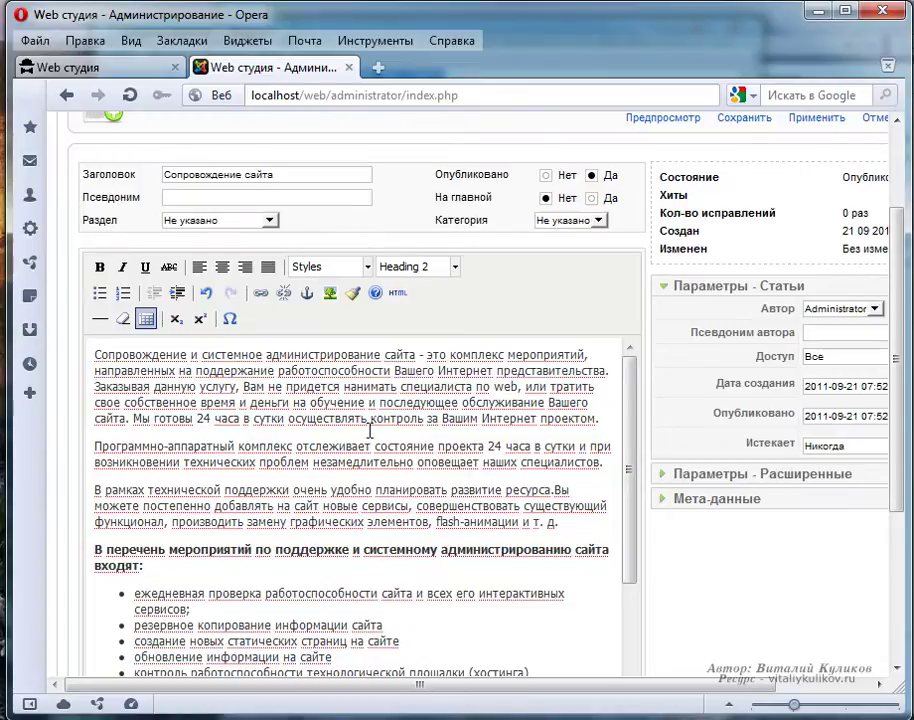
click(92, 445)
click(96, 356)
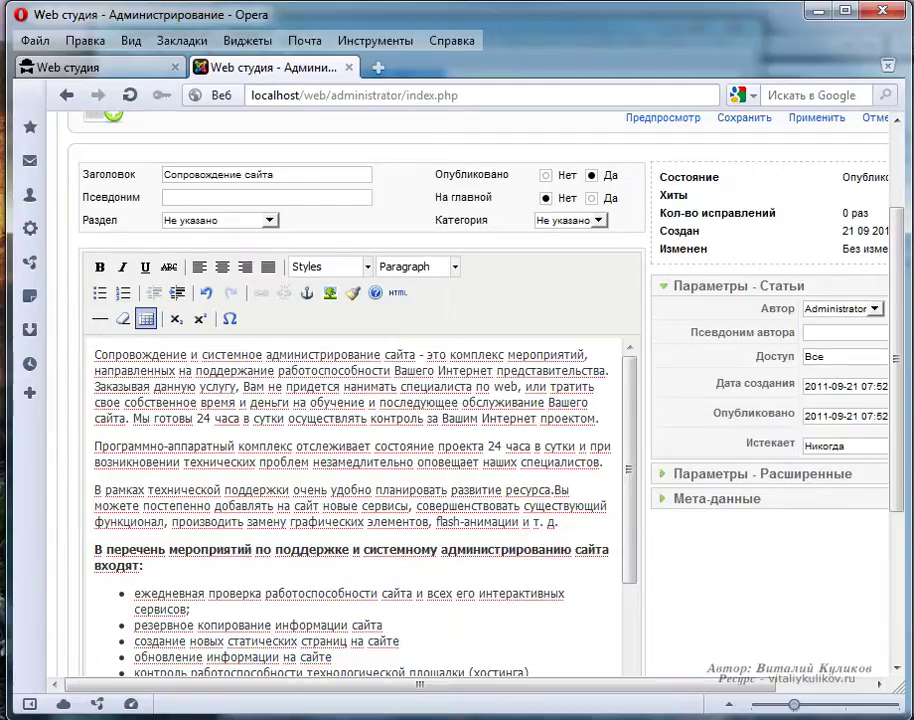
scroll(679, 497, down, 3)
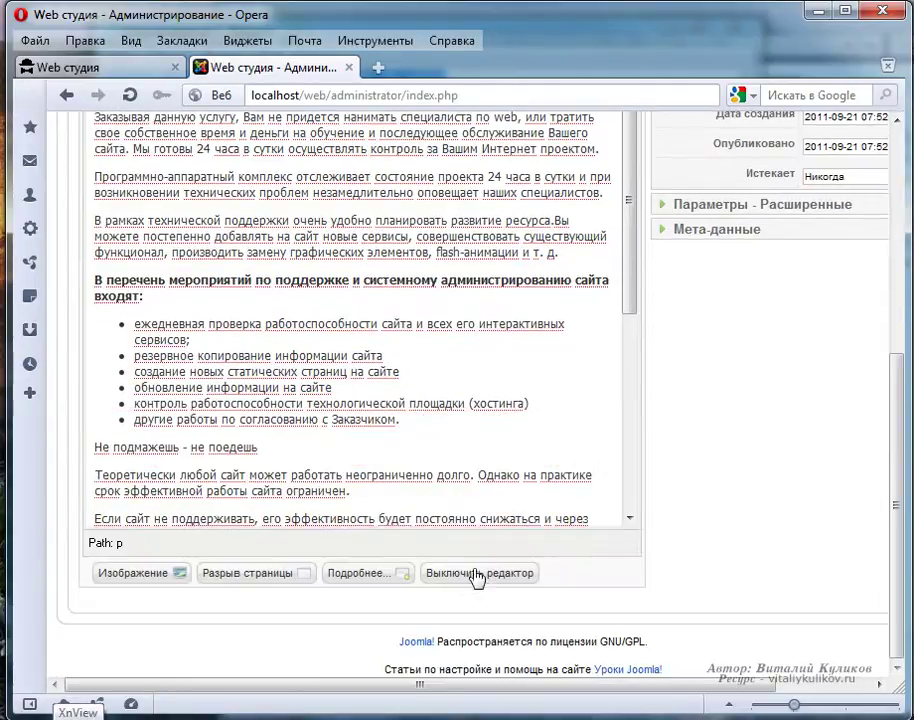
click(149, 573)
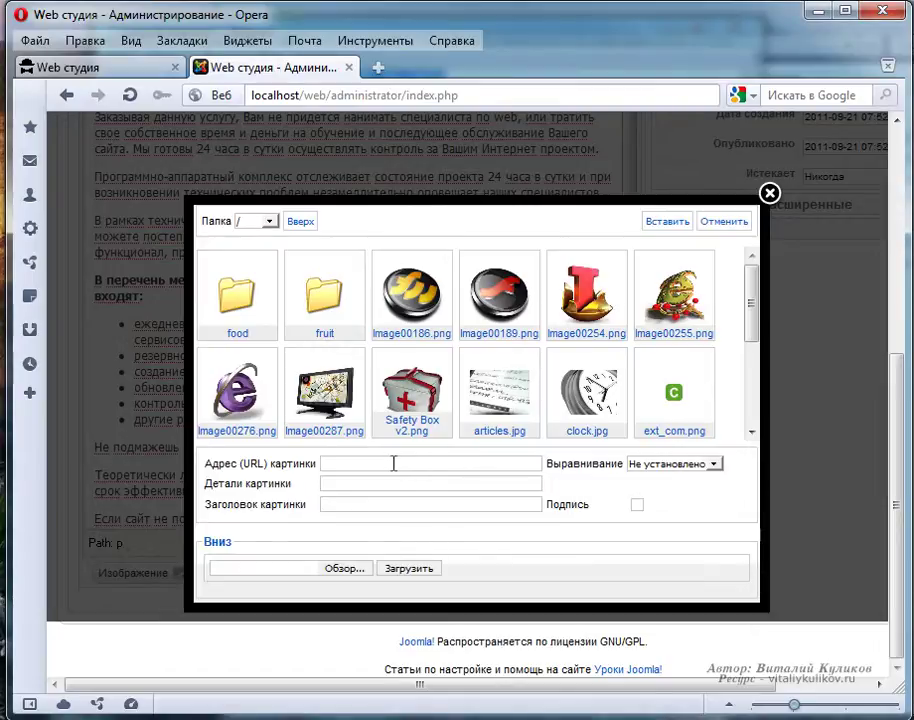
drag(751, 306, 755, 398)
click(424, 284)
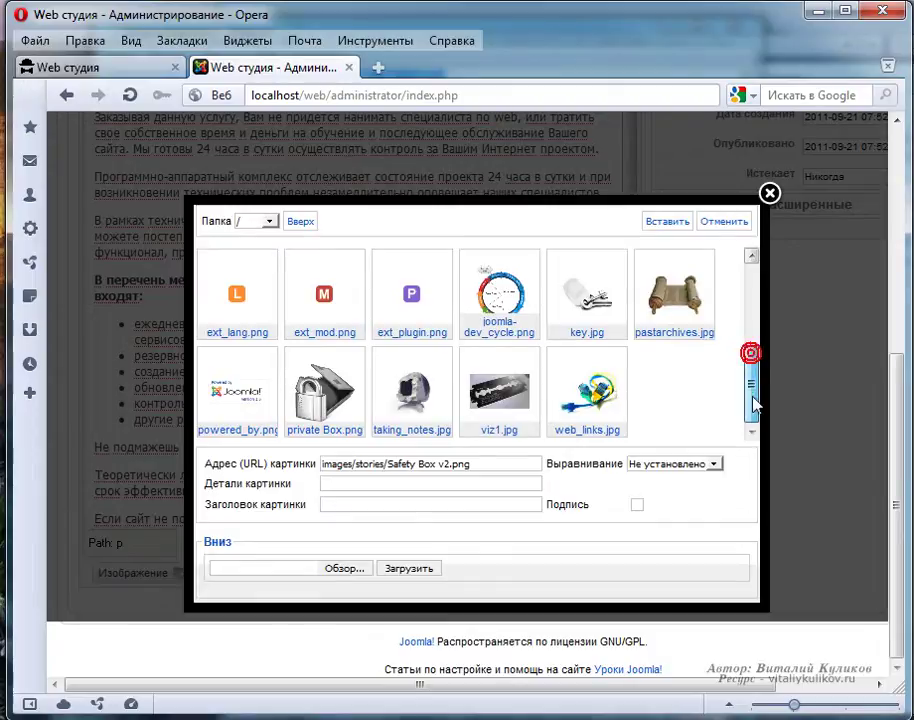
click(324, 393)
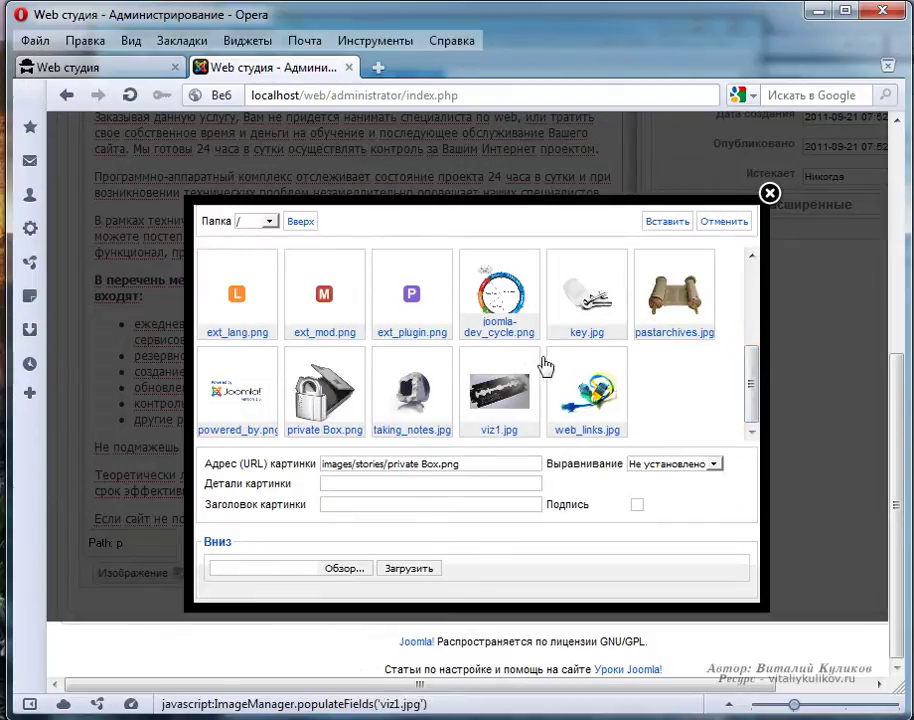
click(665, 222)
Step: Align the inserted padlock image to the right so the article text wraps around it
click(230, 265)
scroll(516, 267, up, 3)
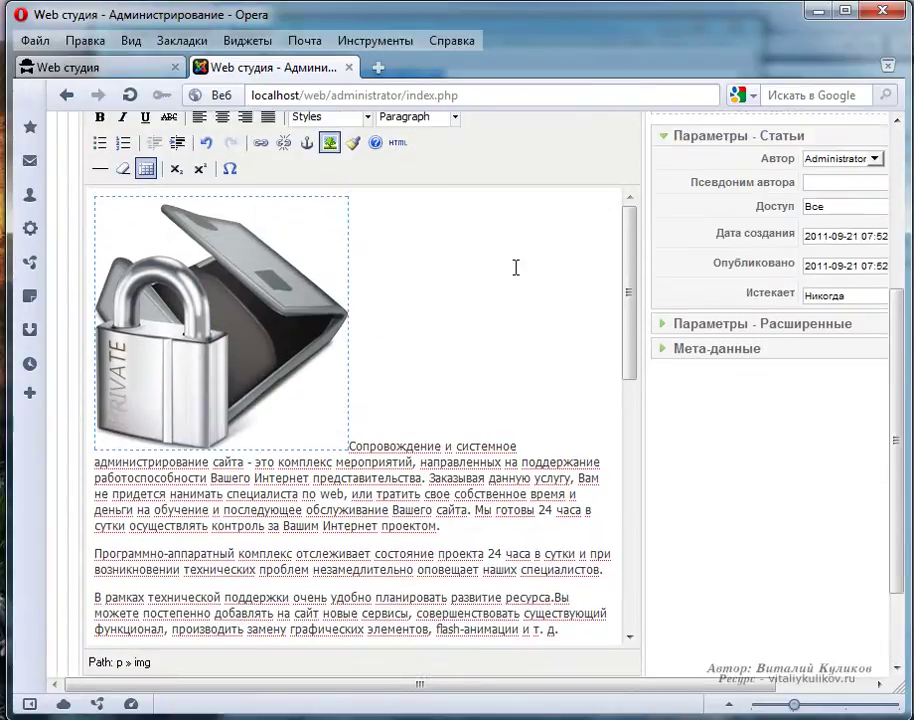
click(244, 117)
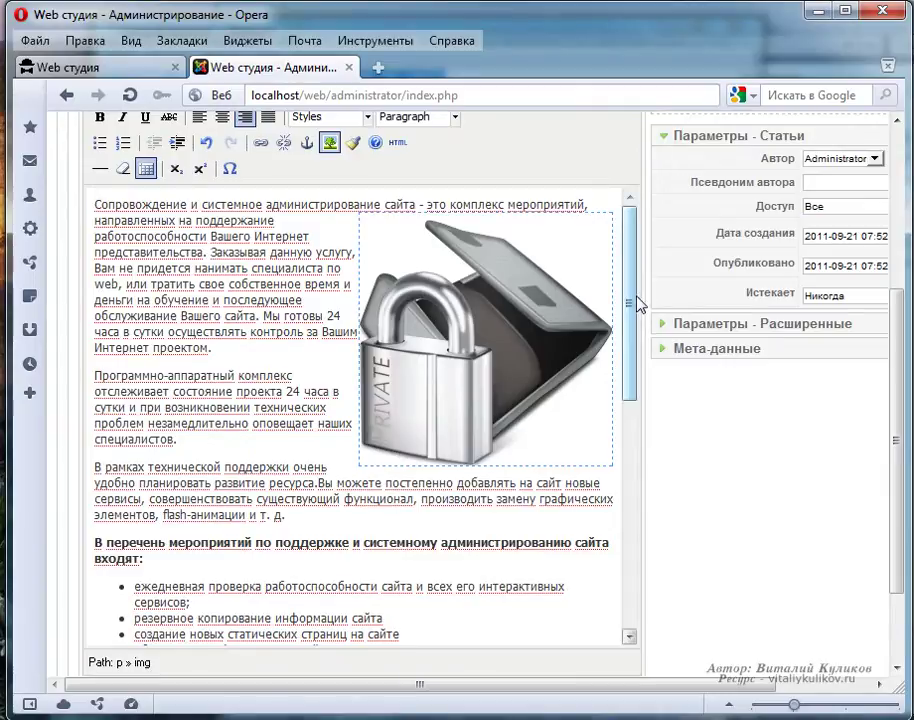
Step: Save the "Сопровождение сайта" article and start creating another new article
scroll(830, 488, up, 3)
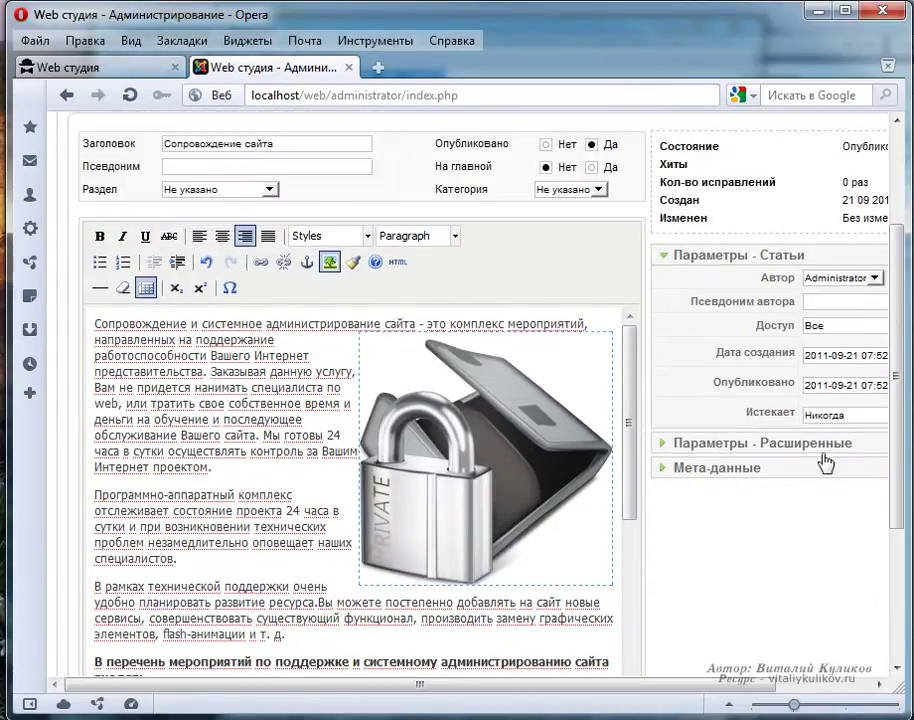
scroll(792, 392, up, 3)
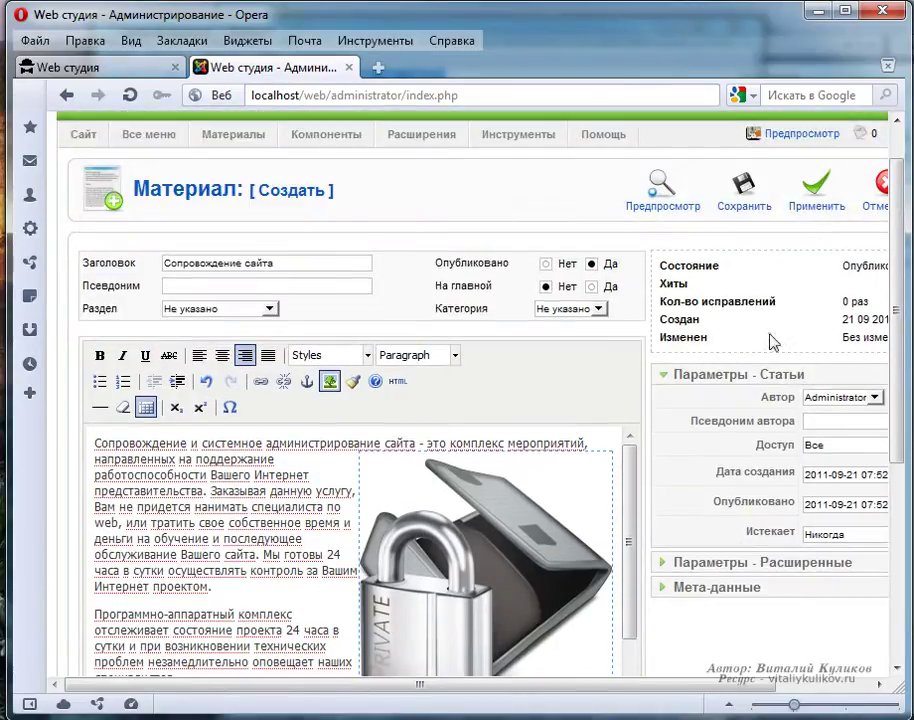
click(745, 188)
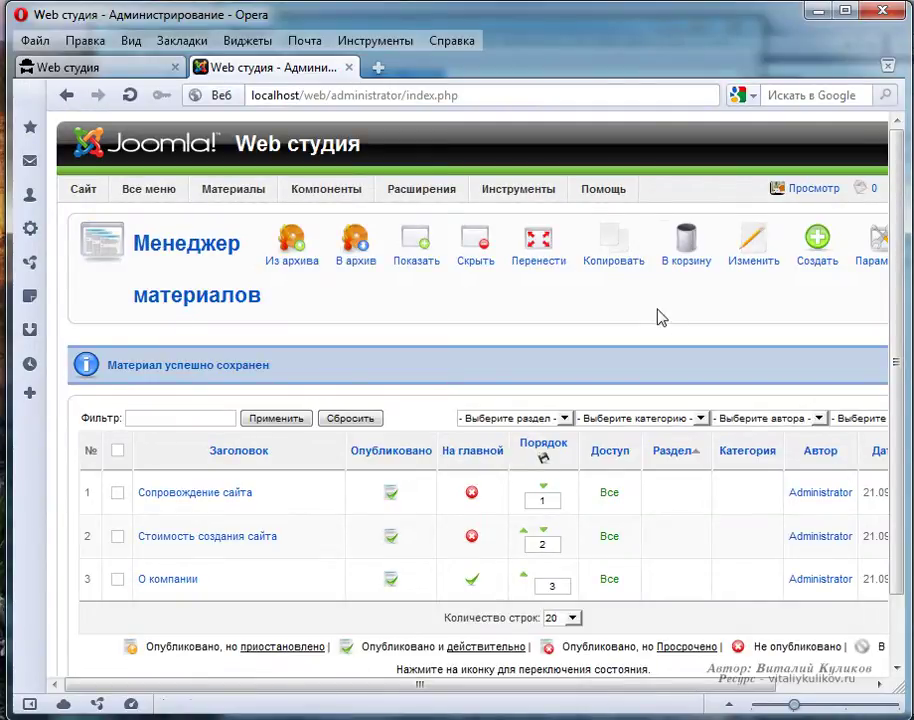
click(816, 258)
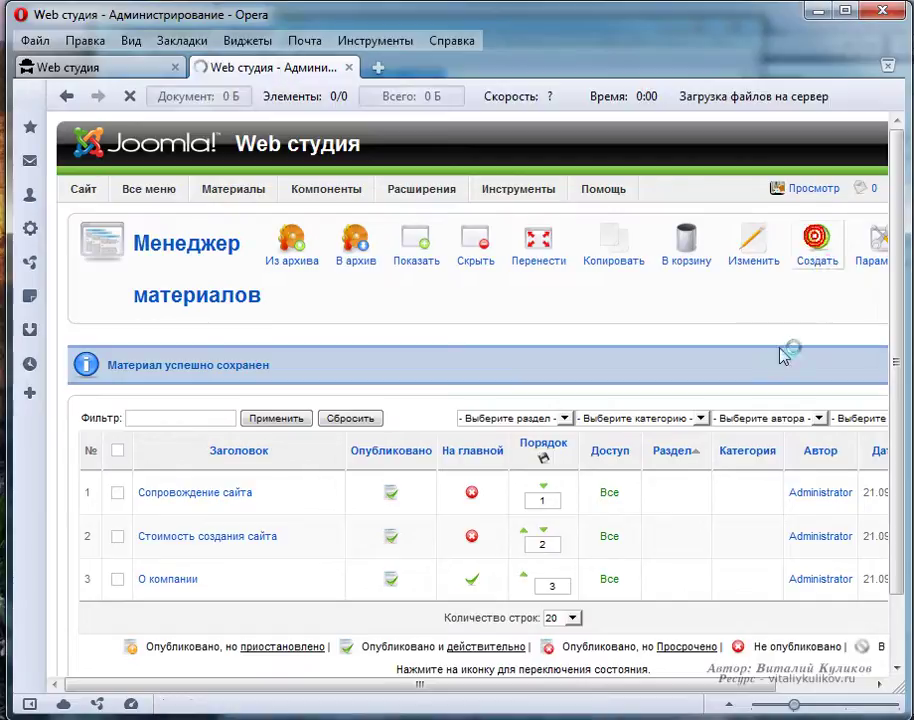